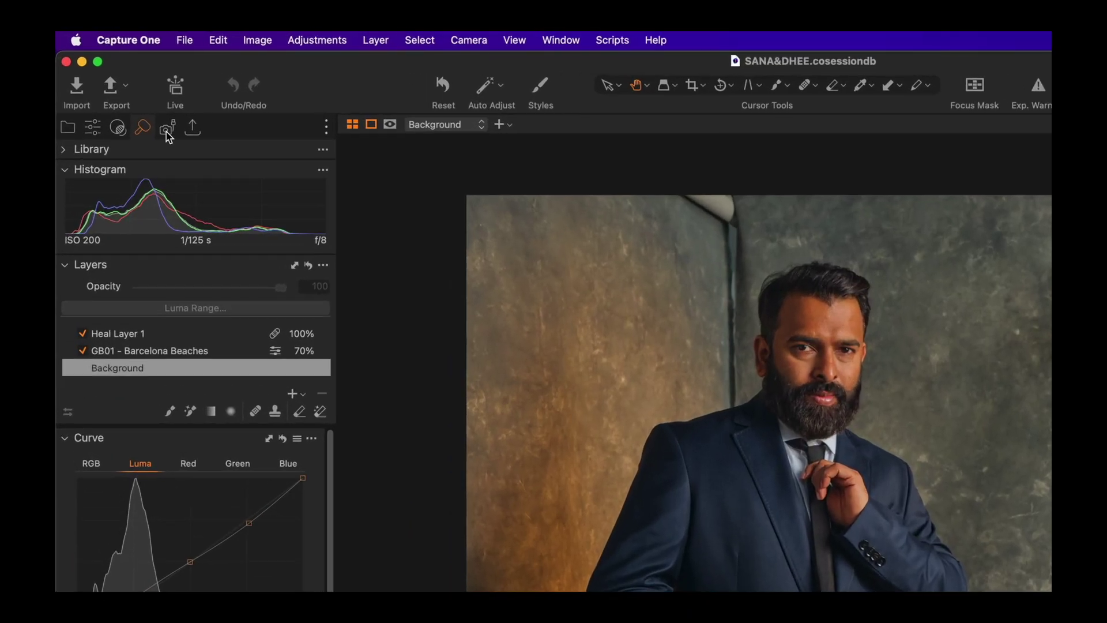
Show the Tether tool tab's tethered capture tools.
{"action": "left_click", "coordinate": [168, 129]}
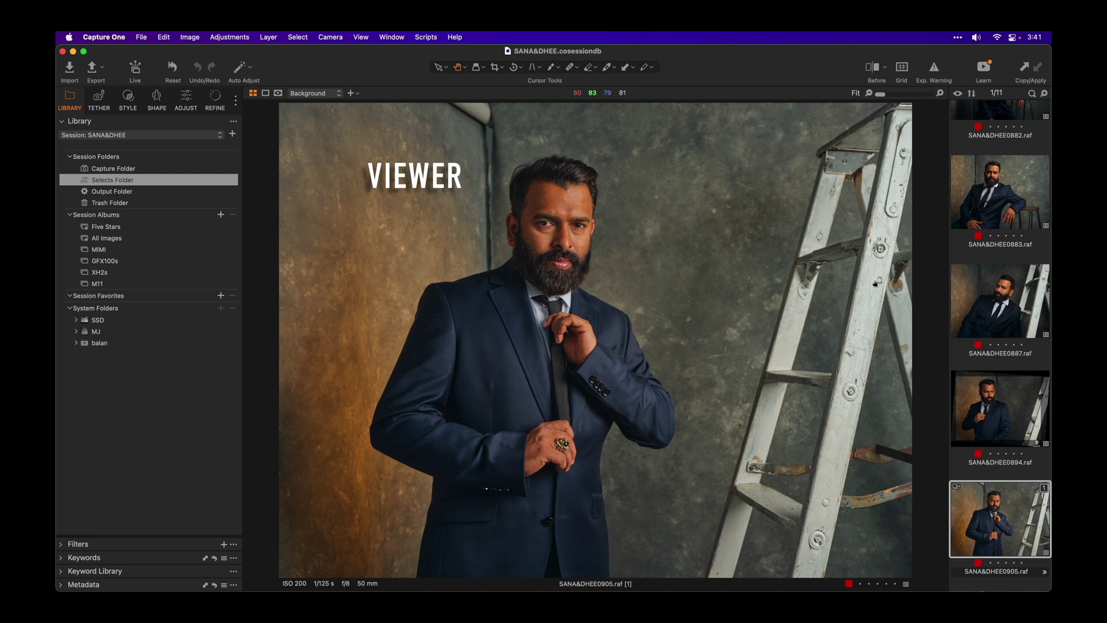
{"action": "scroll", "coordinate": [975, 216], "scroll_direction": "up", "scroll_amount": 3}
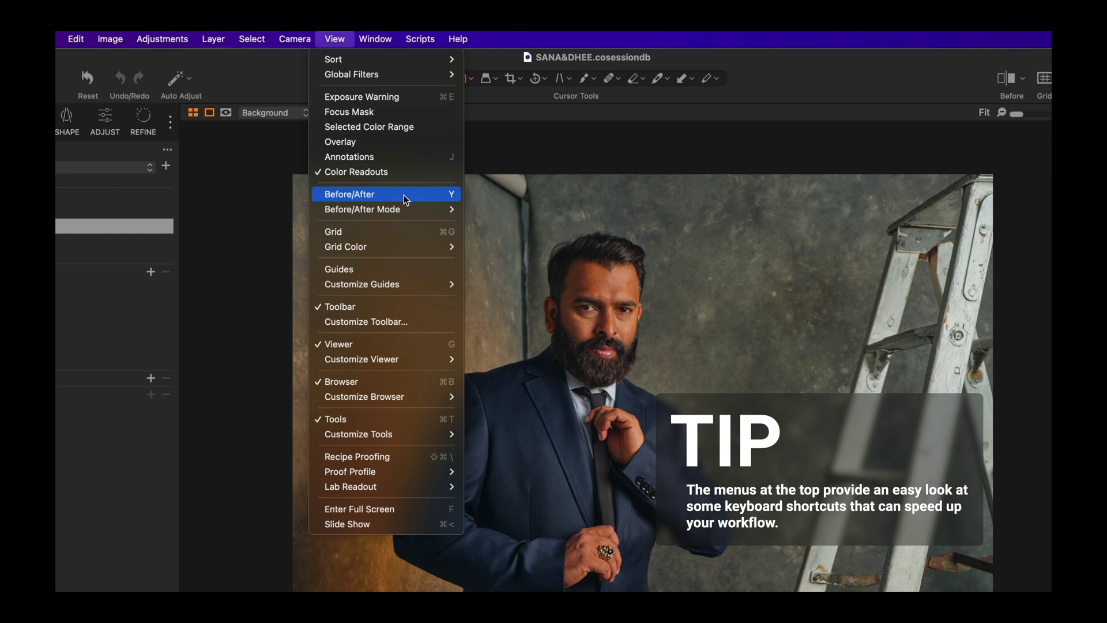
Compare the portrait in a before/after split with a moved divider, then switch it off and overlay a grid.
{"action": "left_click", "coordinate": [406, 199]}
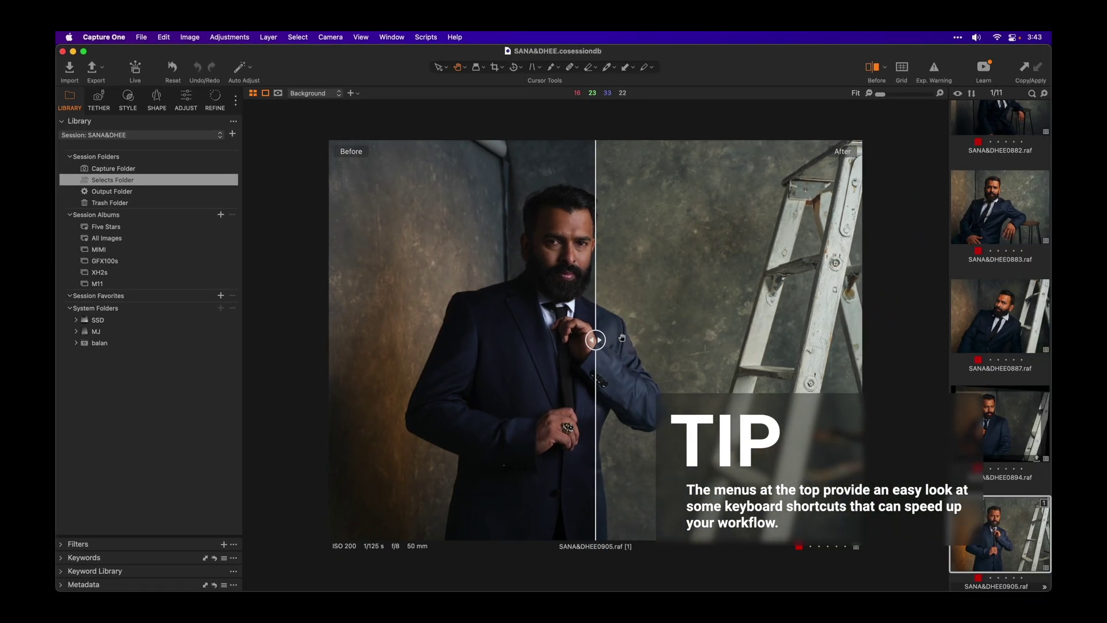
{"action": "left_click_drag", "start_coordinate": [595, 340], "coordinate": [613, 324]}
{"action": "key", "text": "y"}
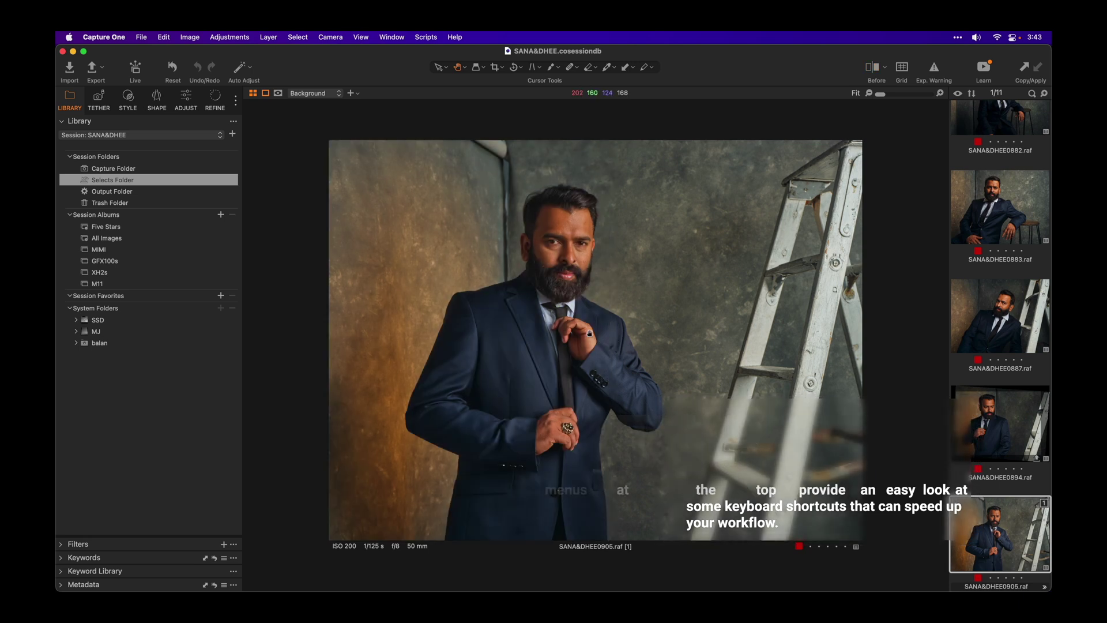
{"action": "key", "text": "super+g"}
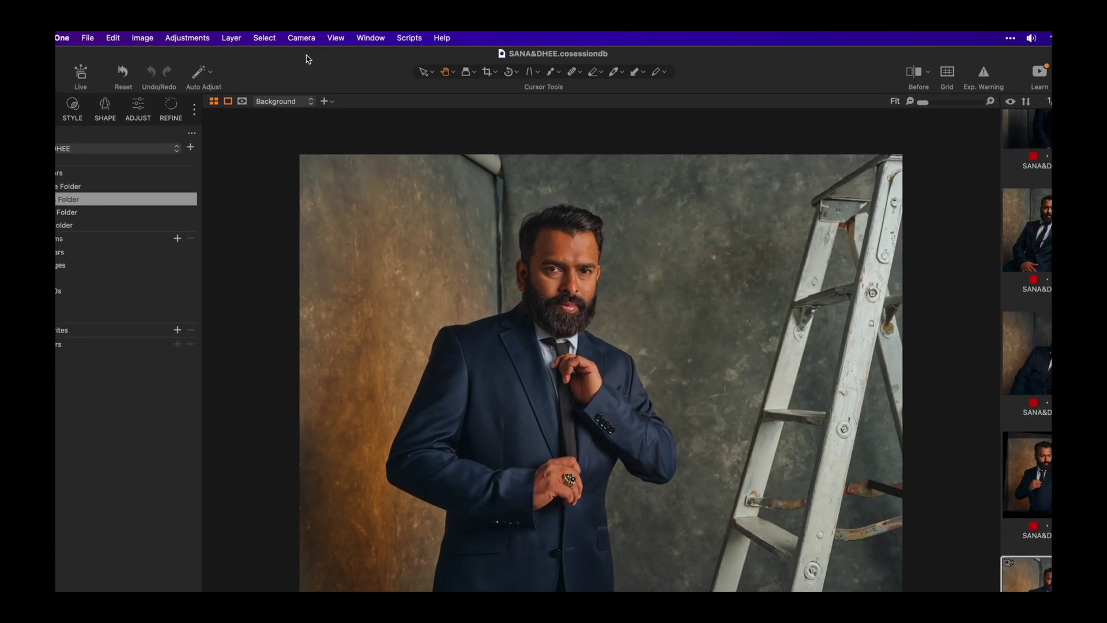
In toolbar customization, move Auto Adjust and Reset further along the toolbar.
{"action": "right_click", "coordinate": [336, 59]}
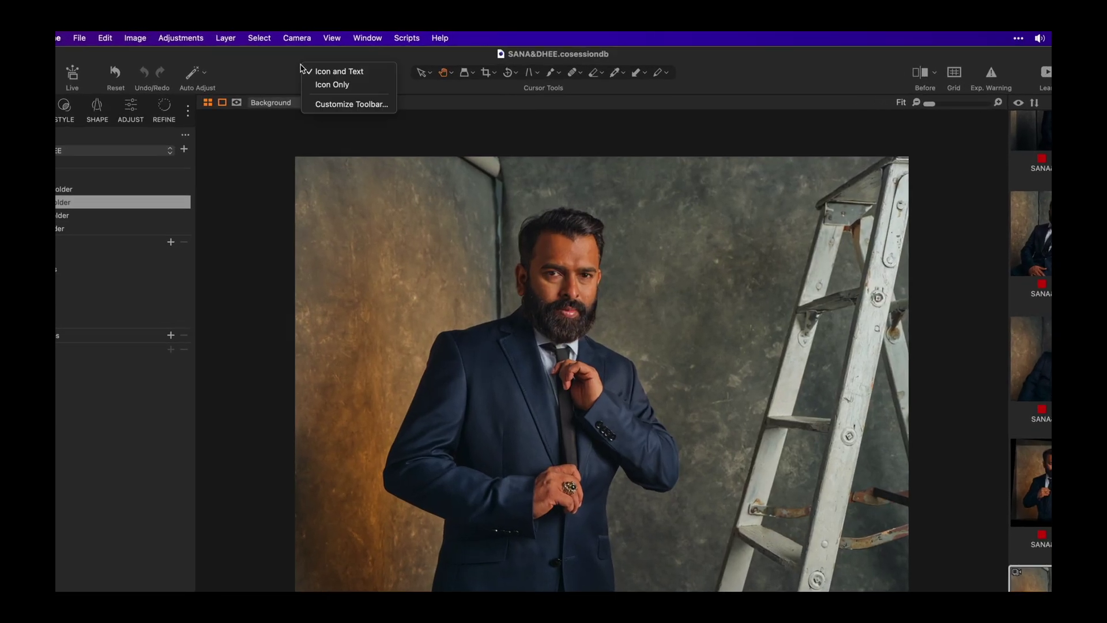
{"action": "left_click", "coordinate": [356, 105]}
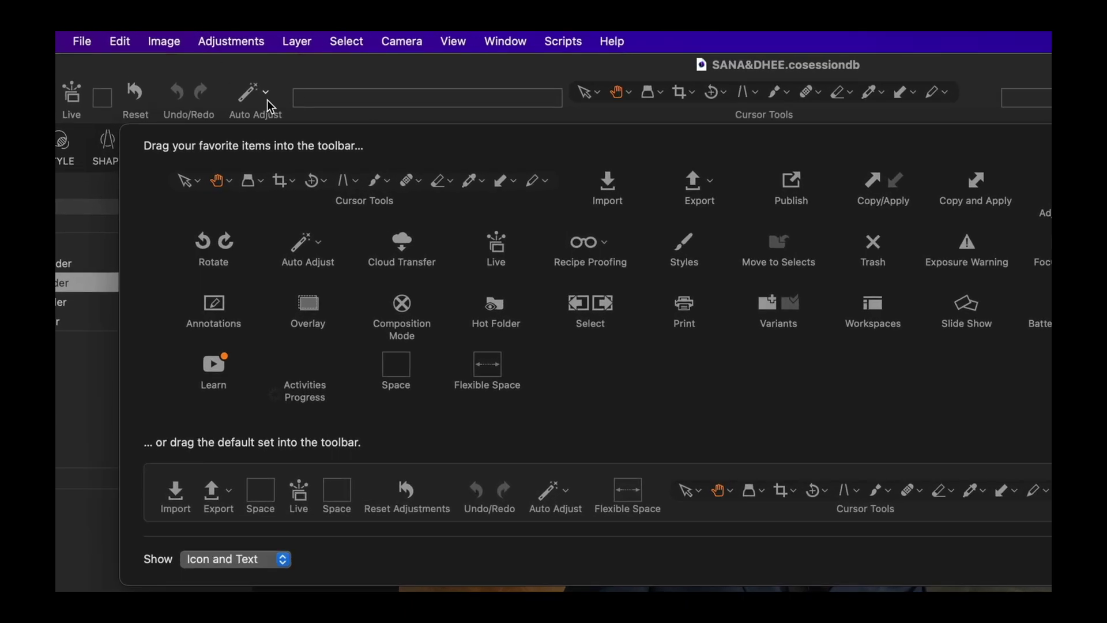
{"action": "left_click_drag", "start_coordinate": [271, 106], "coordinate": [539, 96]}
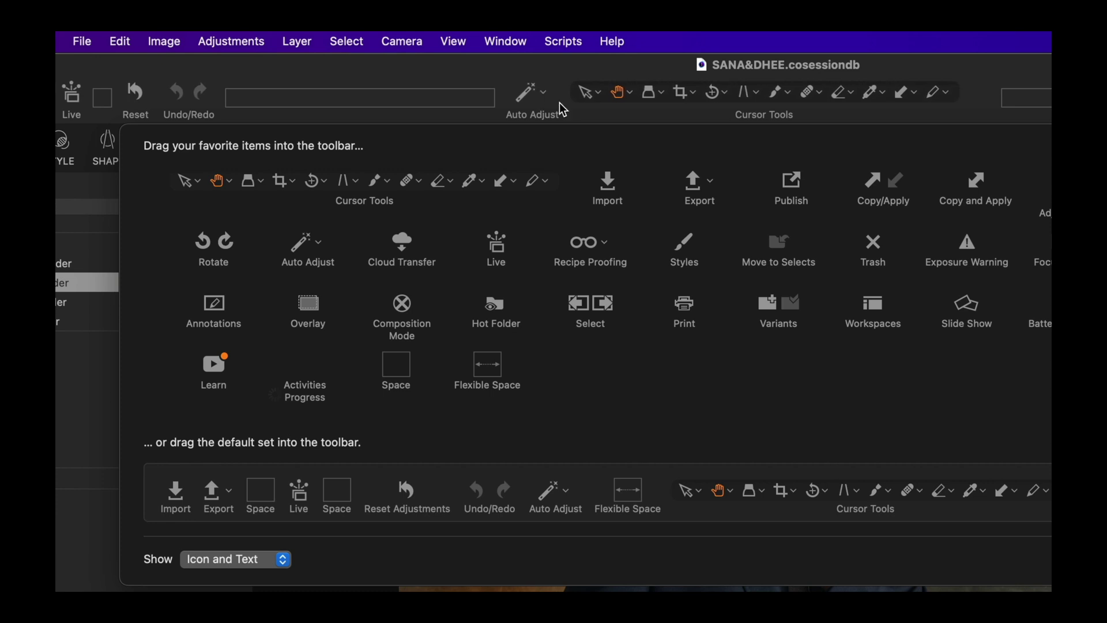
{"action": "left_click_drag", "start_coordinate": [135, 95], "coordinate": [476, 102]}
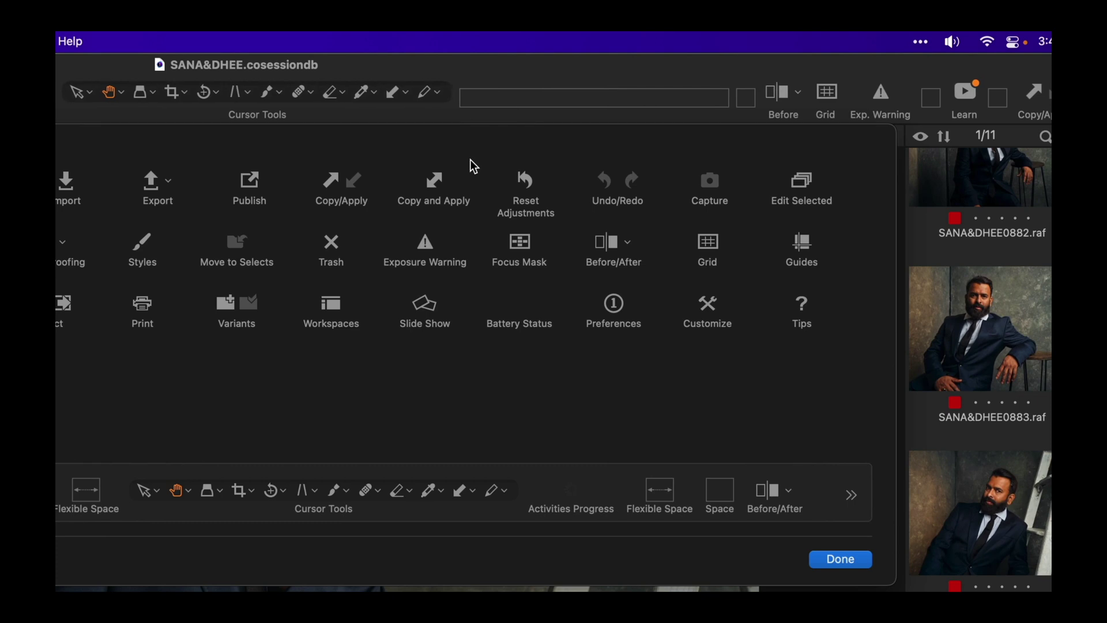
Add Focus Mask next to Exp. Warning with a space between them.
{"action": "left_click_drag", "start_coordinate": [517, 249], "coordinate": [470, 107]}
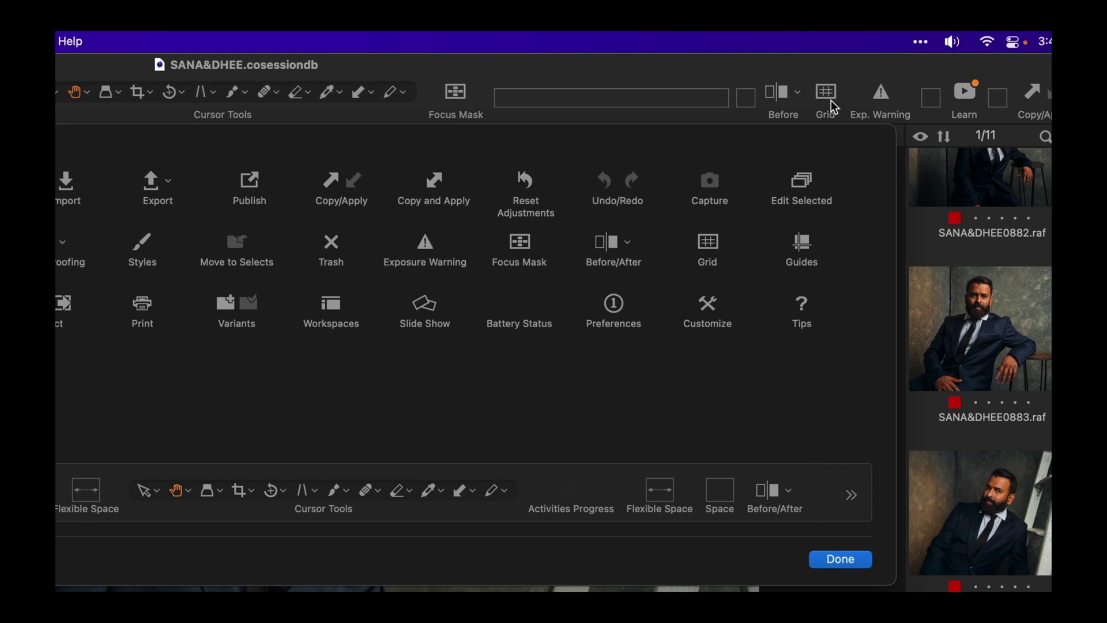
{"action": "left_click_drag", "start_coordinate": [875, 103], "coordinate": [501, 94]}
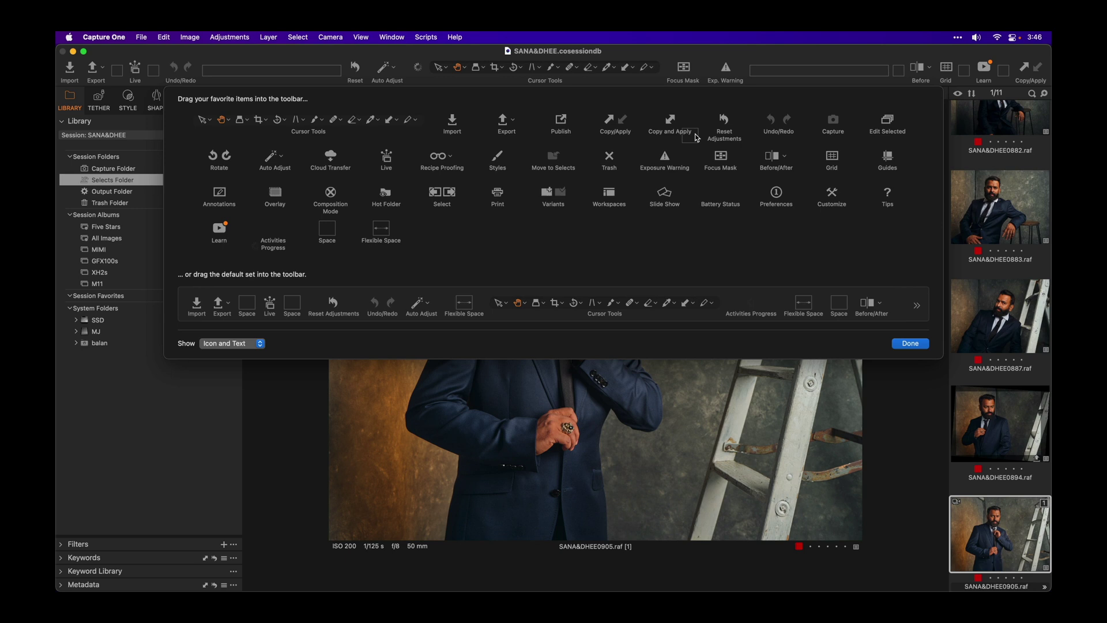
{"action": "left_click_drag", "start_coordinate": [696, 137], "coordinate": [688, 71]}
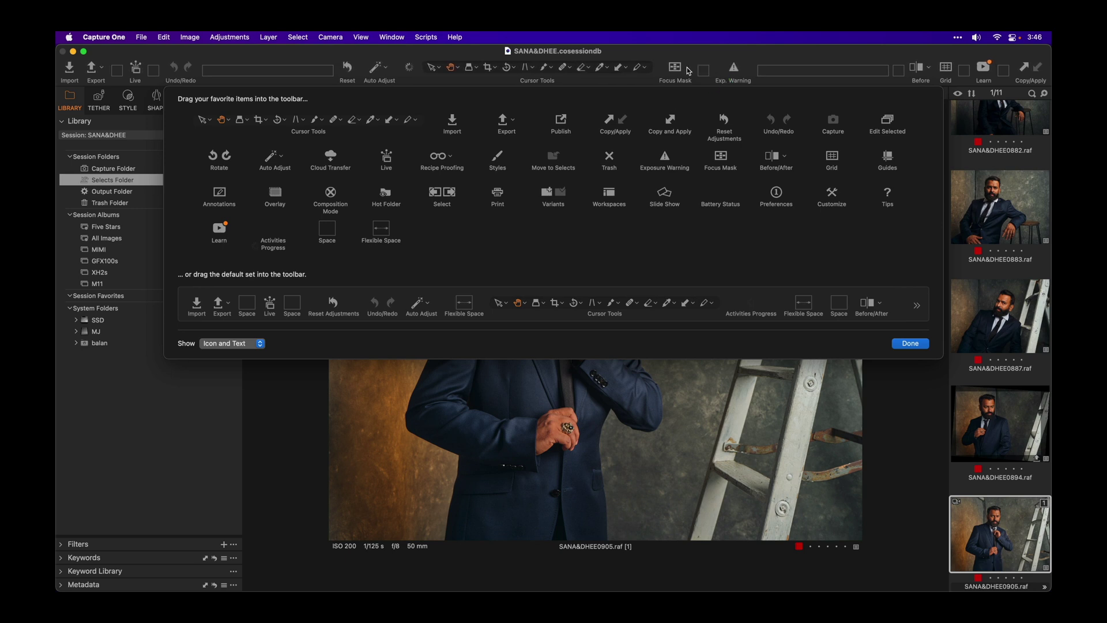
Finish the toolbar and show the tool tabs as icons only.
{"action": "left_click", "coordinate": [910, 343]}
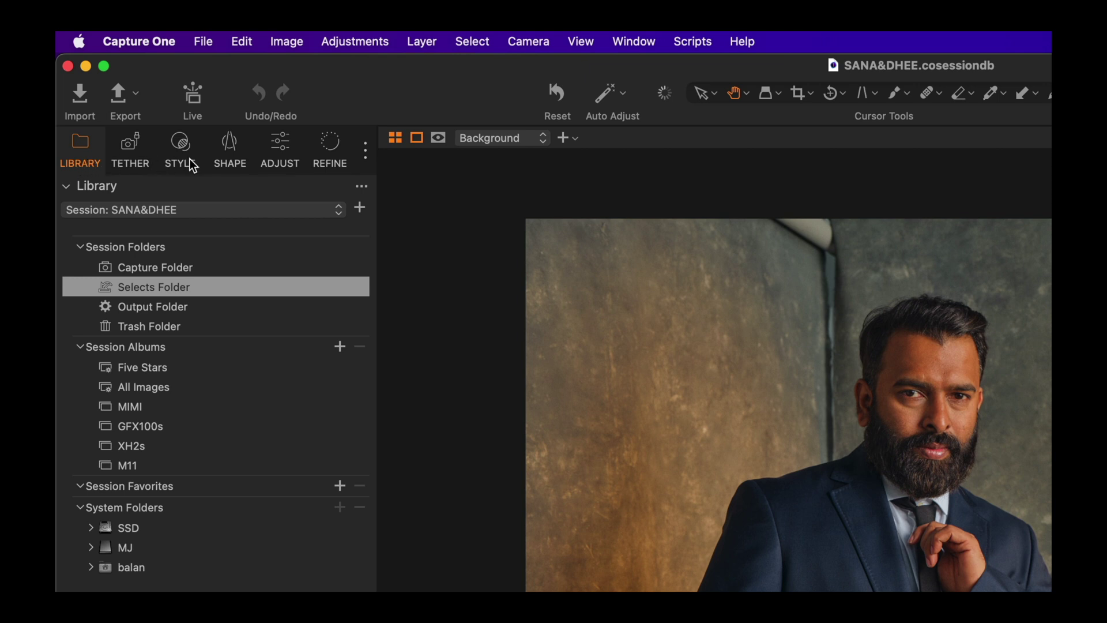
{"action": "left_click", "coordinate": [365, 149]}
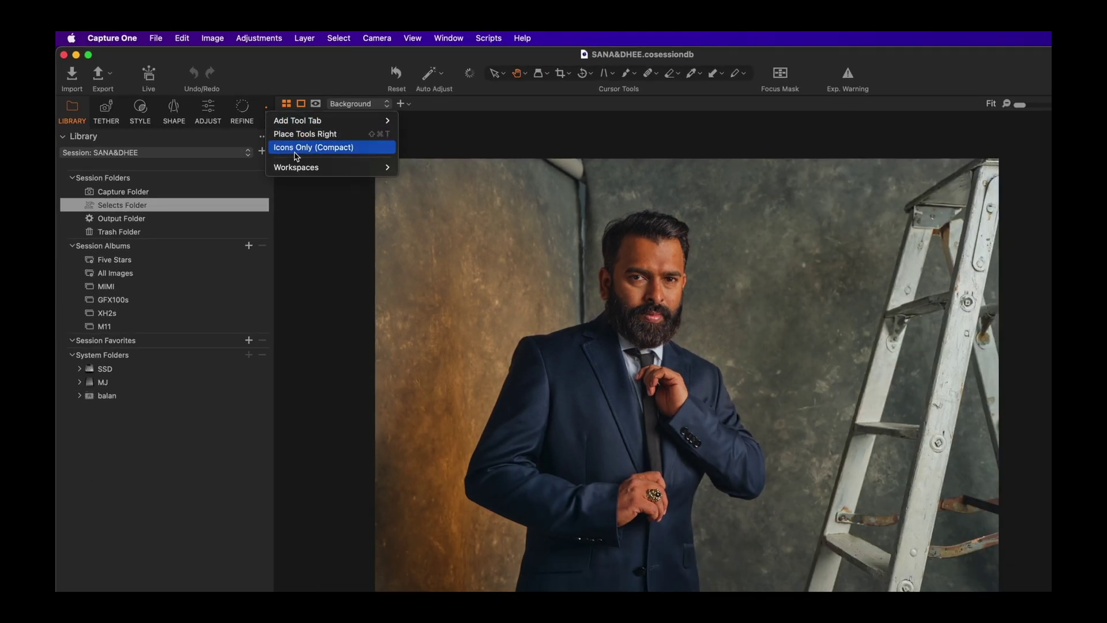
{"action": "left_click", "coordinate": [295, 153]}
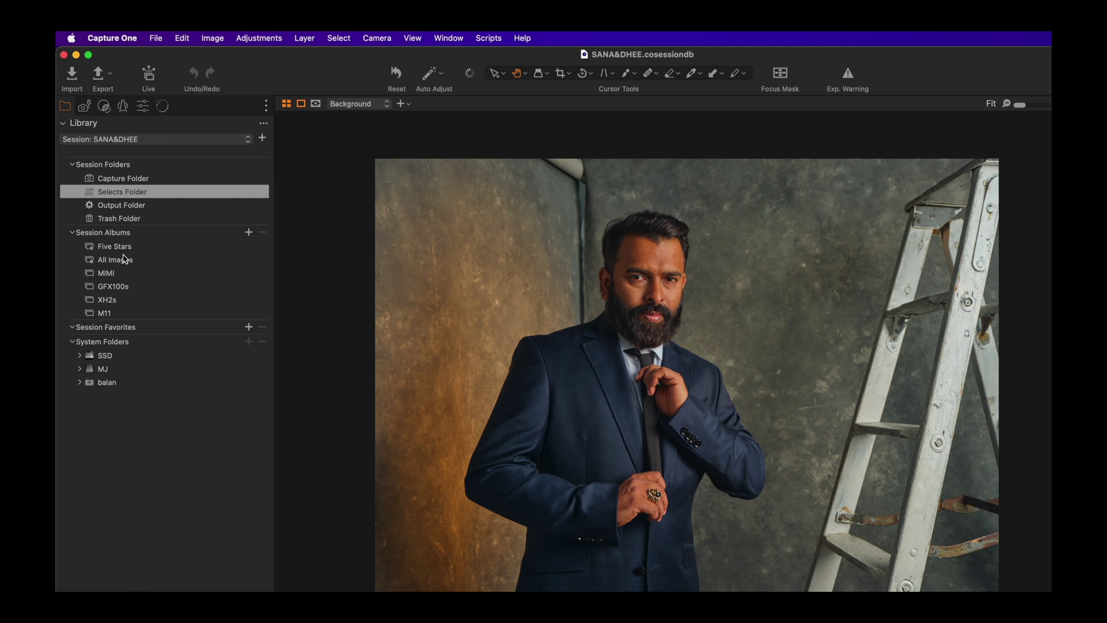
Browse the Tether, Style, Shape and Adjust tabs, ending on the Refine tools.
{"action": "left_click", "coordinate": [85, 106]}
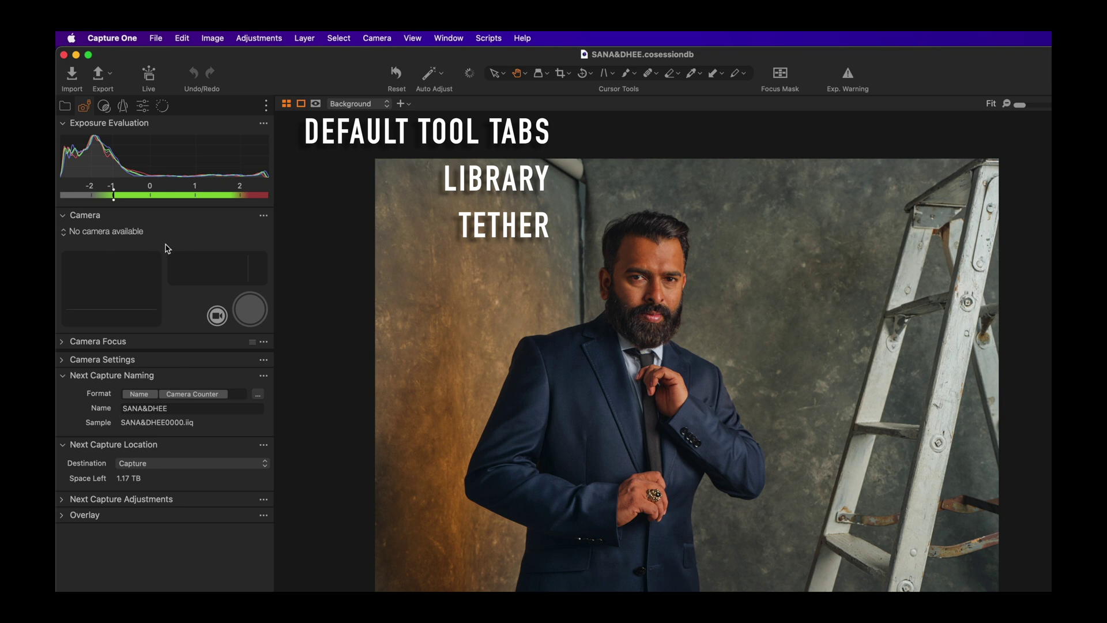
{"action": "left_click", "coordinate": [105, 108]}
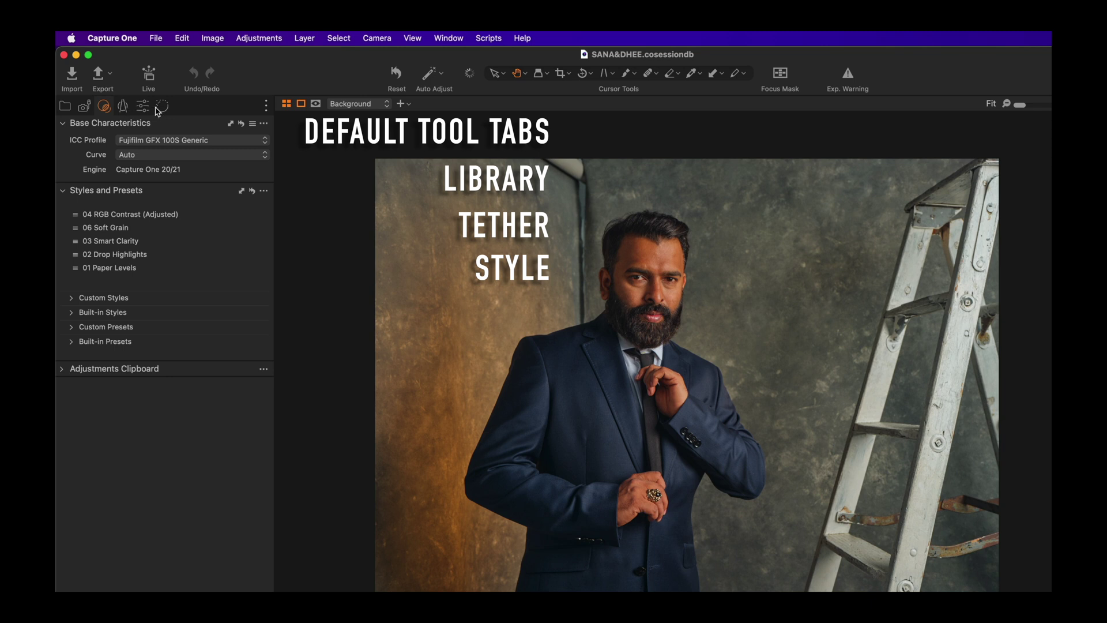
{"action": "left_click", "coordinate": [123, 107]}
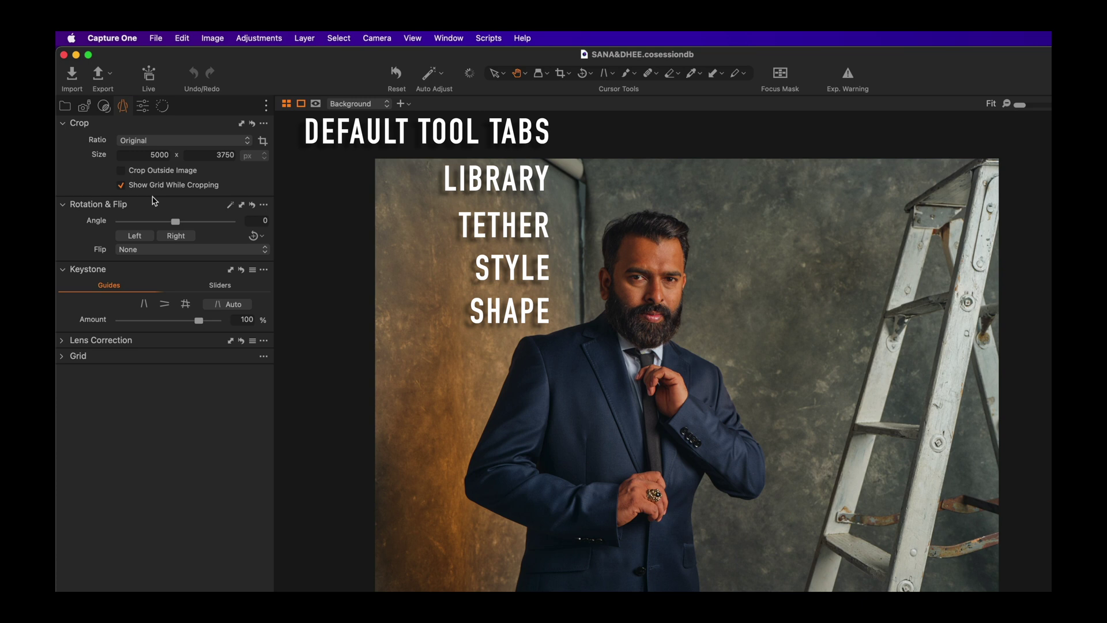
{"action": "left_click", "coordinate": [148, 107]}
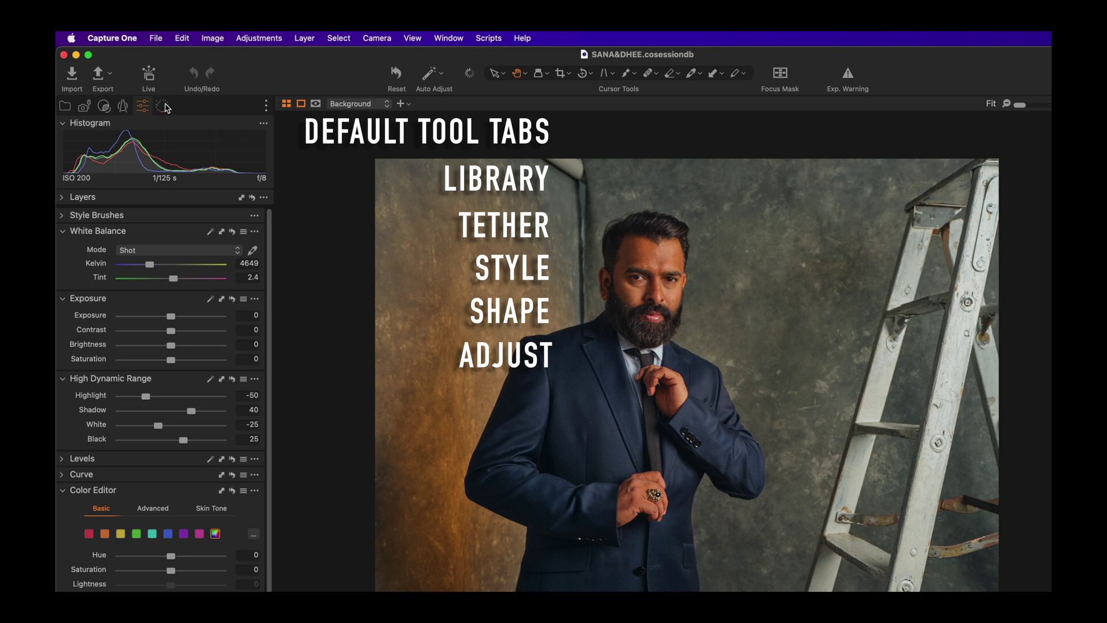
{"action": "left_click", "coordinate": [163, 106]}
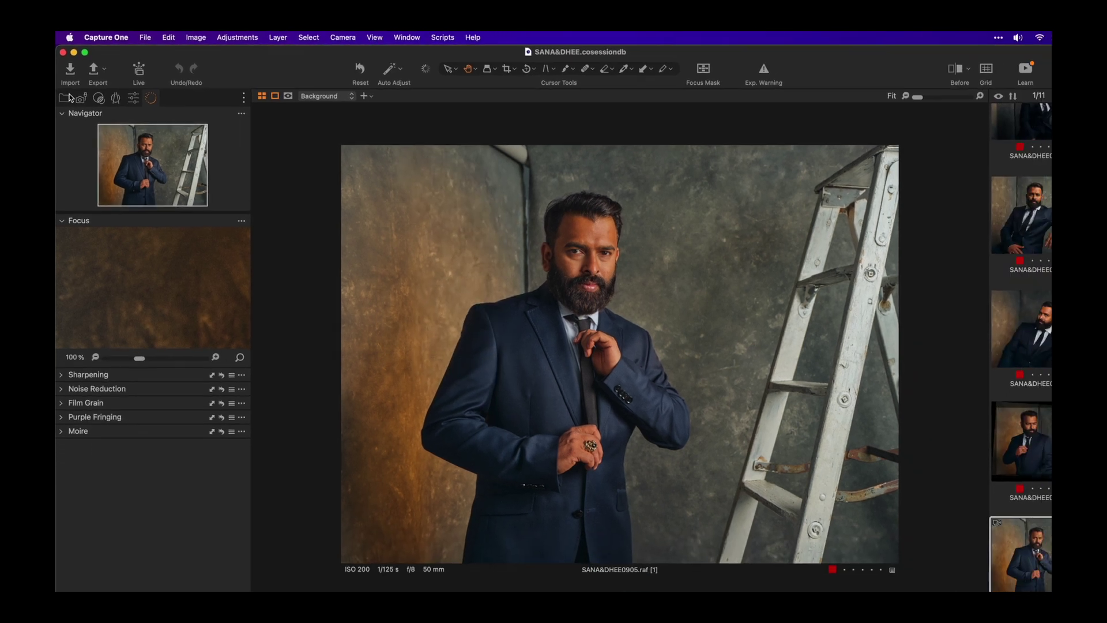
Return to the Library tab and change the workspace to Simplified.
{"action": "left_click", "coordinate": [64, 105]}
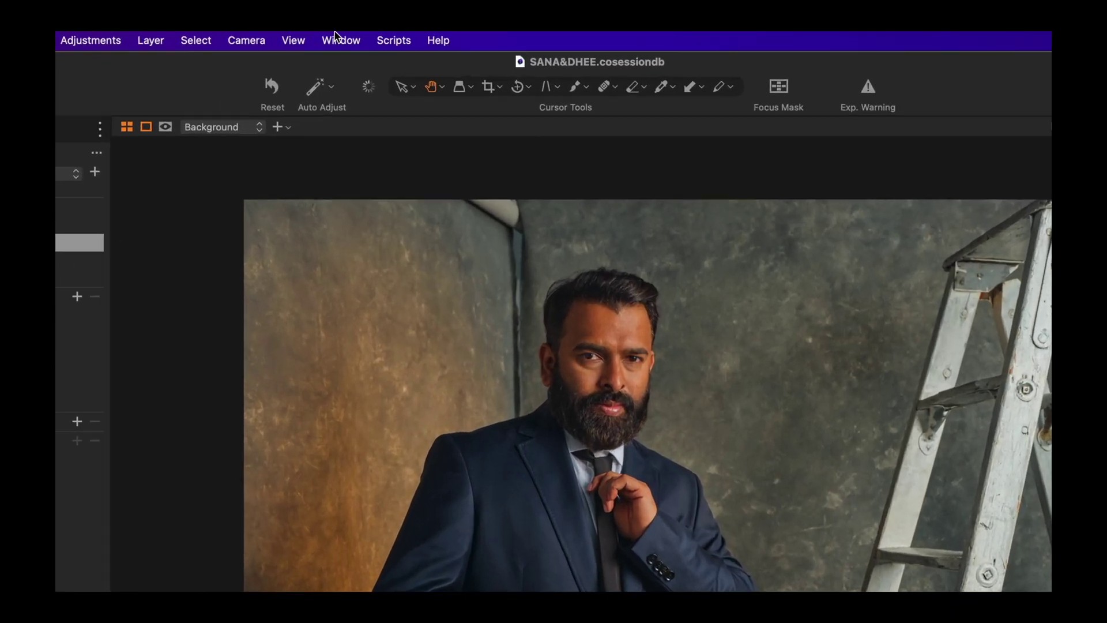
{"action": "left_click", "coordinate": [391, 37]}
{"action": "mouse_move", "coordinate": [405, 55]}
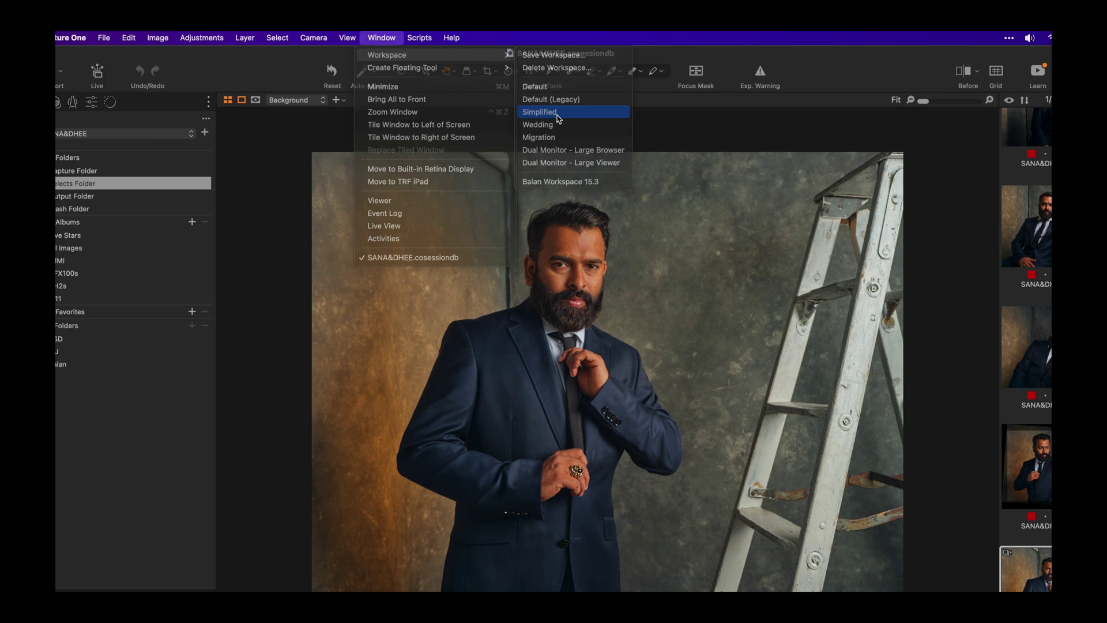
{"action": "left_click", "coordinate": [586, 148]}
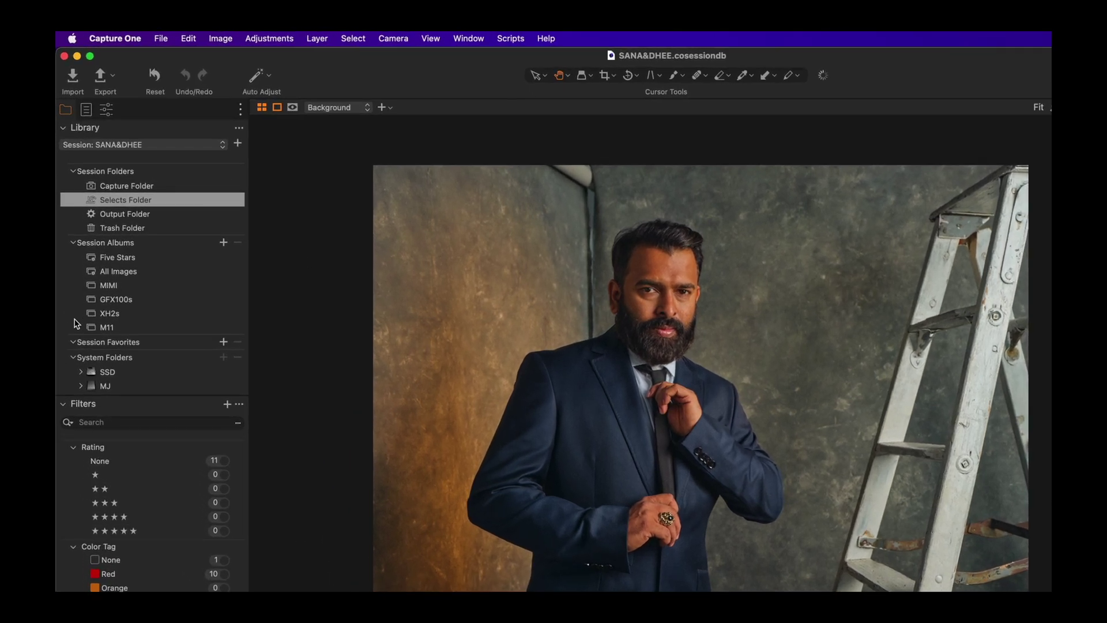
View the Styles and Adjustments tabs, then add a Tether tool tab.
{"action": "left_click", "coordinate": [87, 110]}
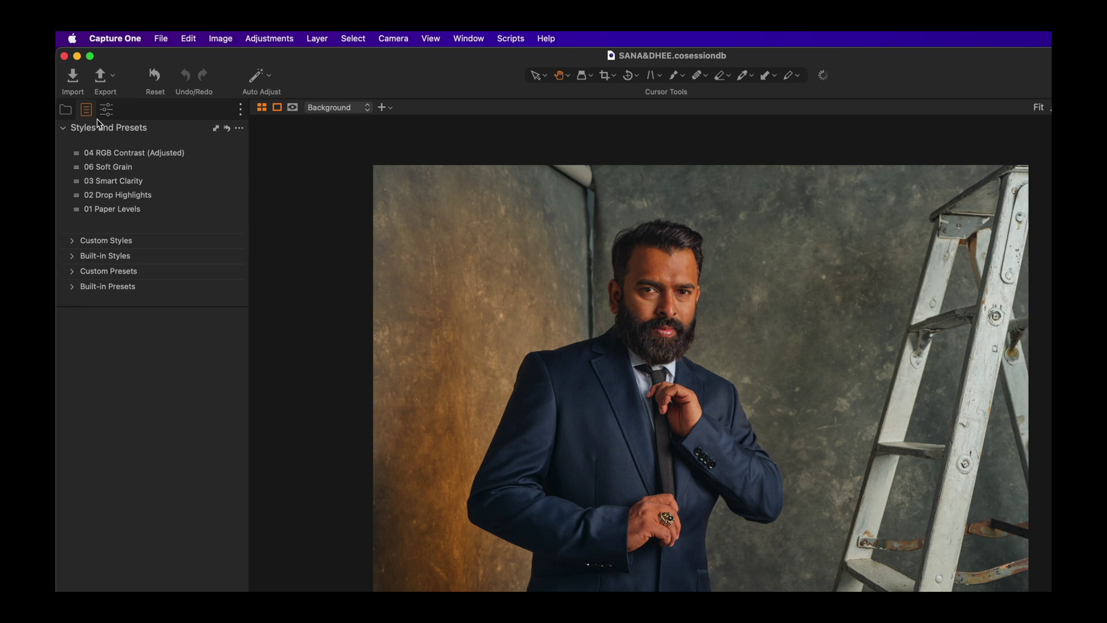
{"action": "left_click", "coordinate": [106, 110]}
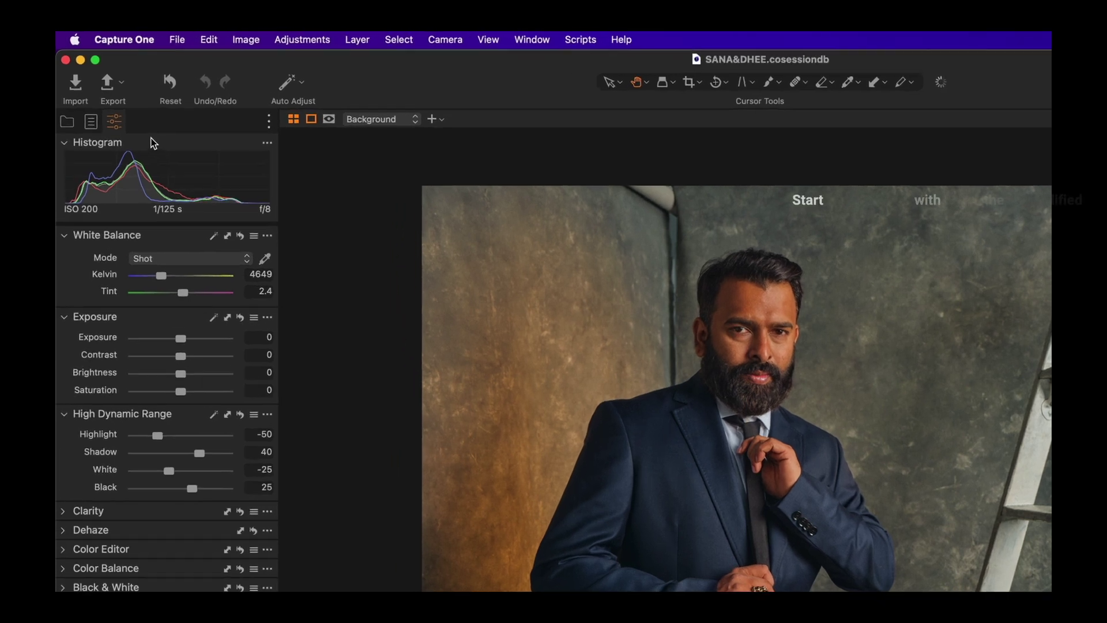
{"action": "right_click", "coordinate": [146, 110]}
{"action": "mouse_move", "coordinate": [185, 137]}
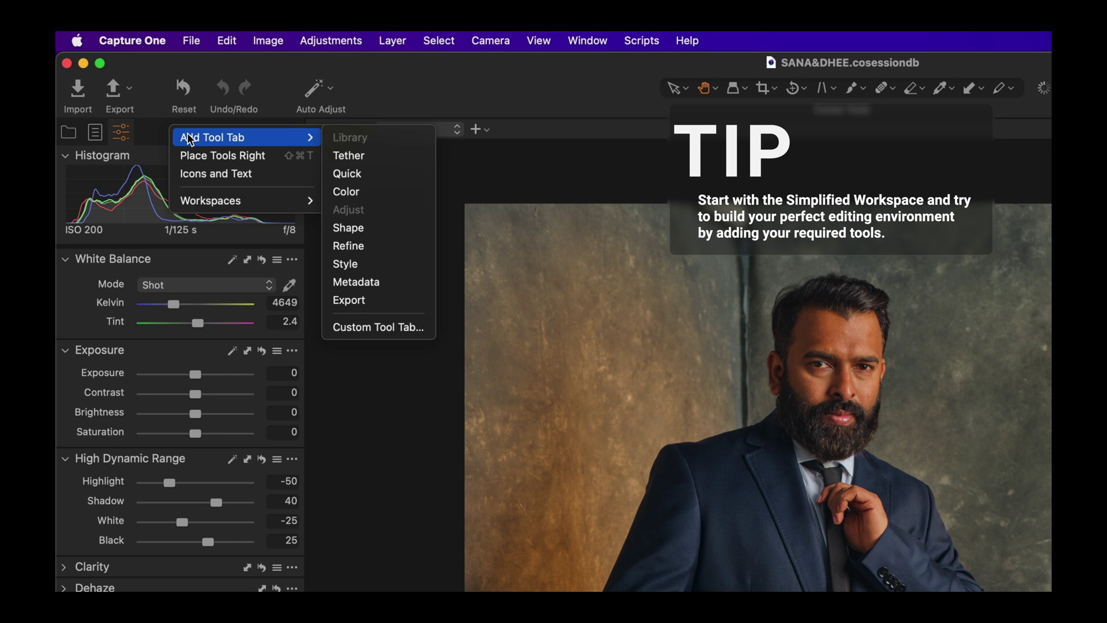
{"action": "left_click", "coordinate": [364, 156]}
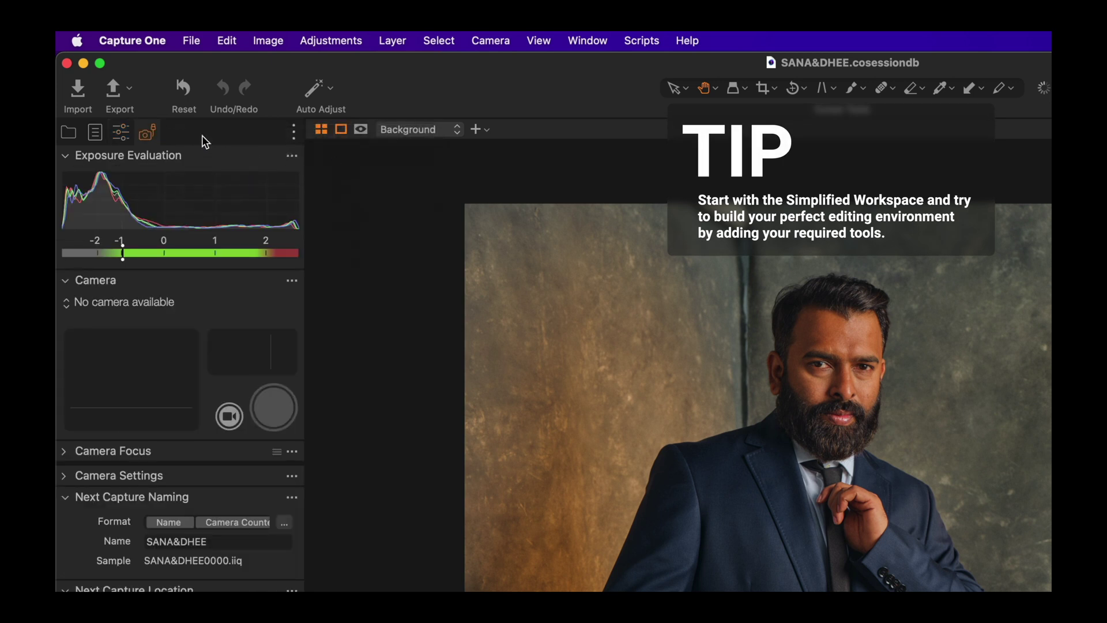
{"action": "right_click", "coordinate": [202, 135]}
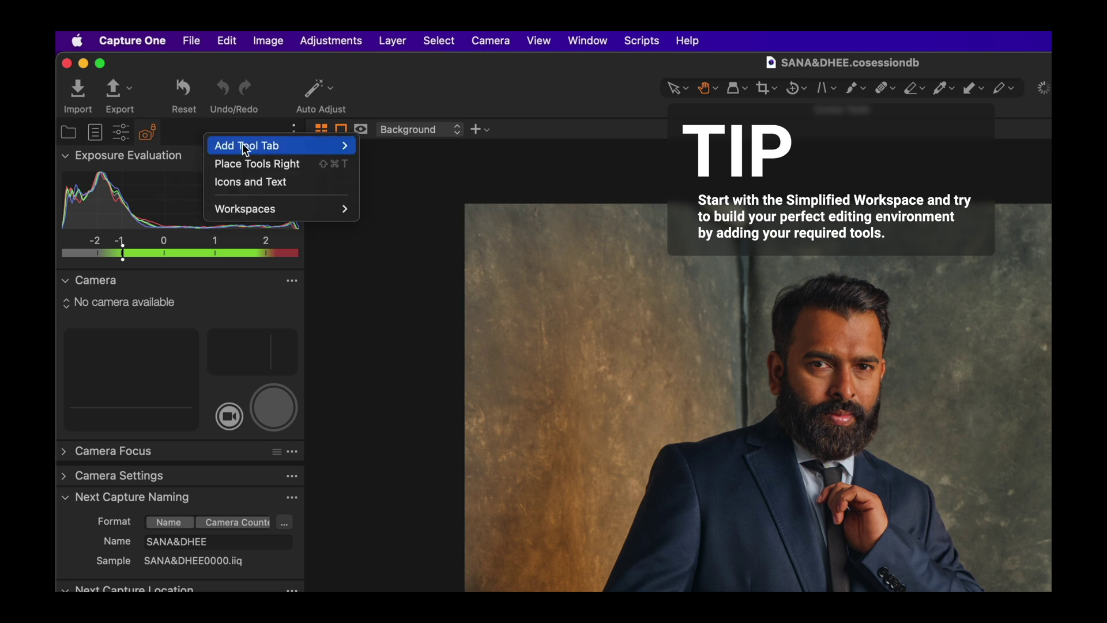
{"action": "mouse_move", "coordinate": [277, 146]}
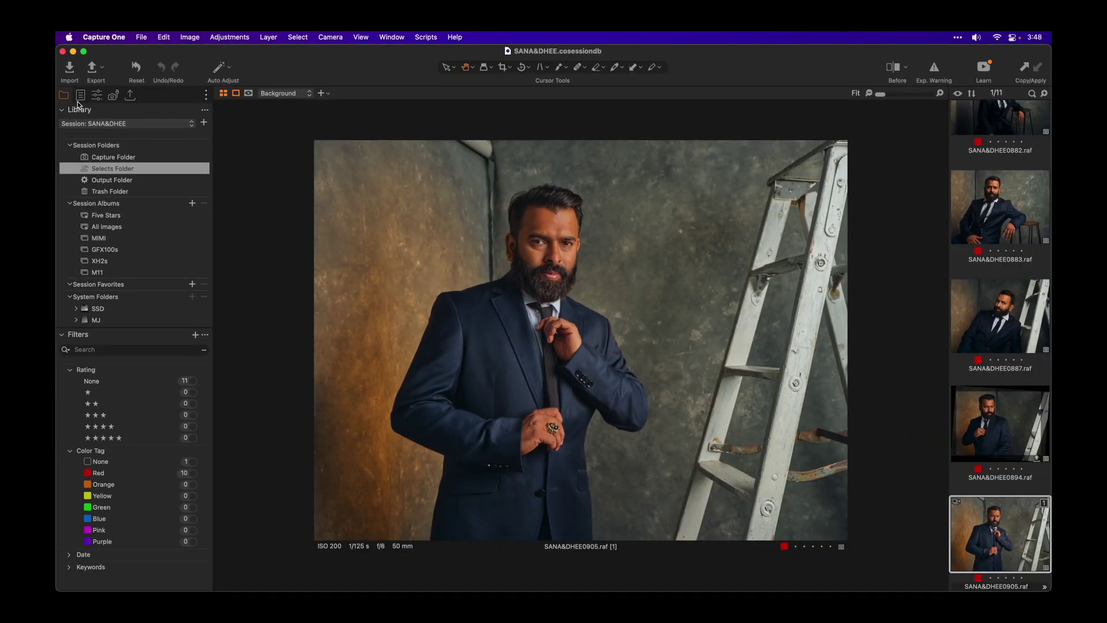
Review the Styles, Adjustments, Library and Capture tabs, ending on the Export recipes and settings.
{"action": "left_click", "coordinate": [81, 96]}
{"action": "left_click", "coordinate": [100, 96]}
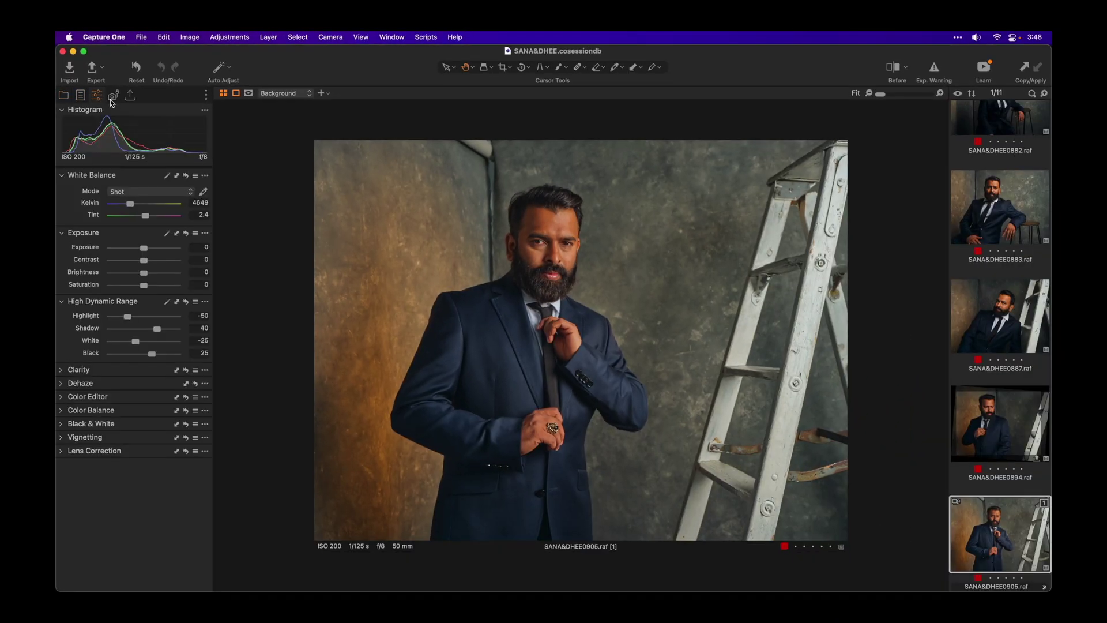
{"action": "left_click", "coordinate": [67, 97]}
{"action": "left_click", "coordinate": [81, 96]}
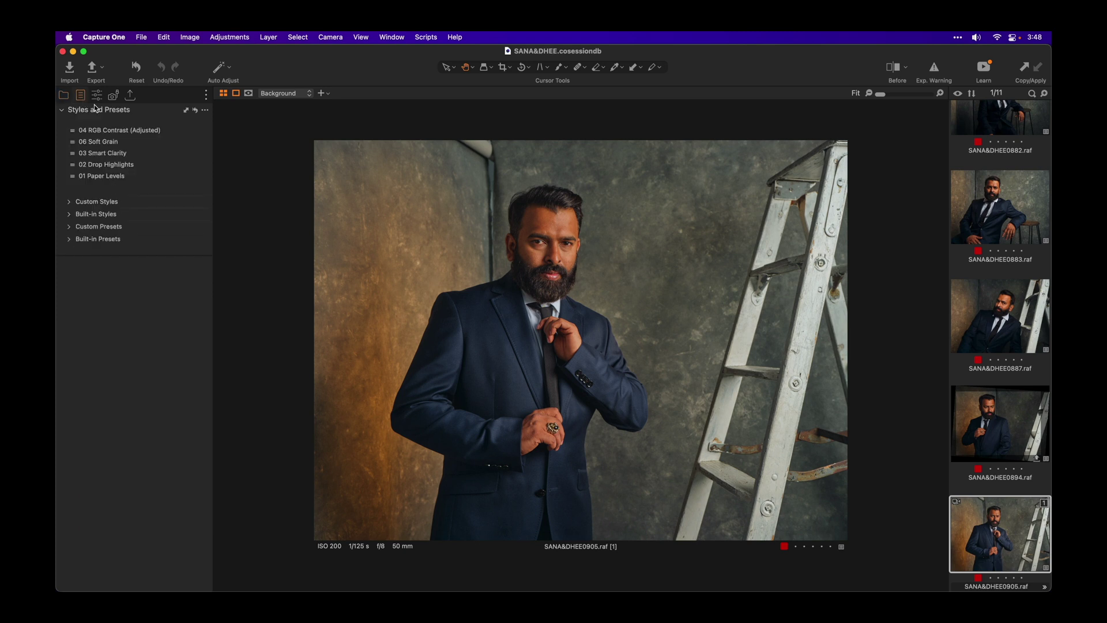
{"action": "left_click", "coordinate": [98, 99]}
{"action": "left_click", "coordinate": [119, 98]}
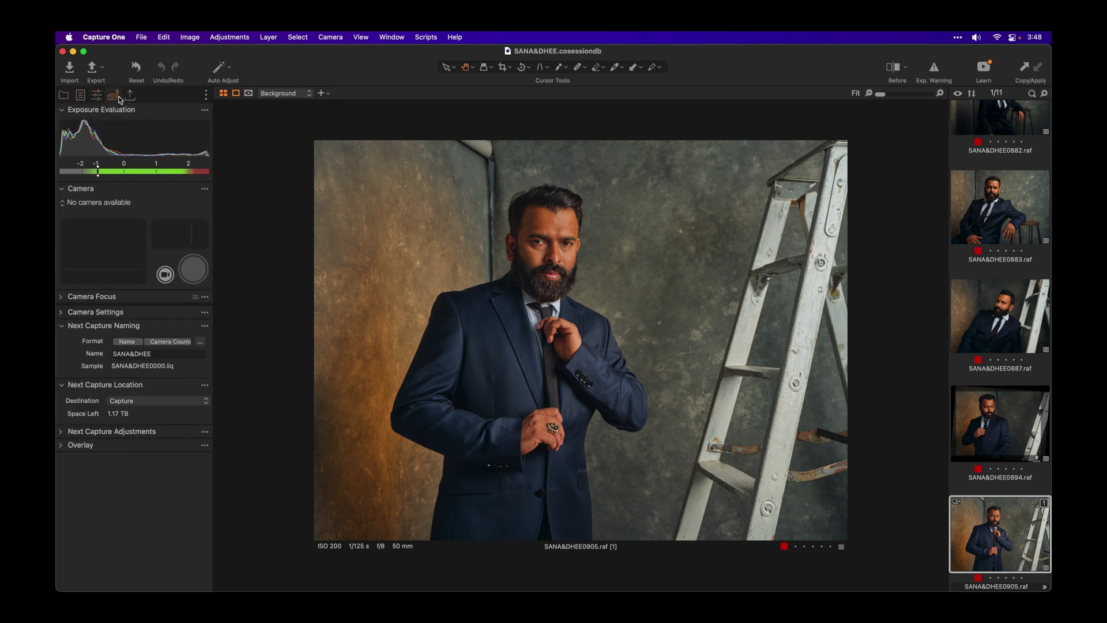
{"action": "left_click", "coordinate": [130, 96]}
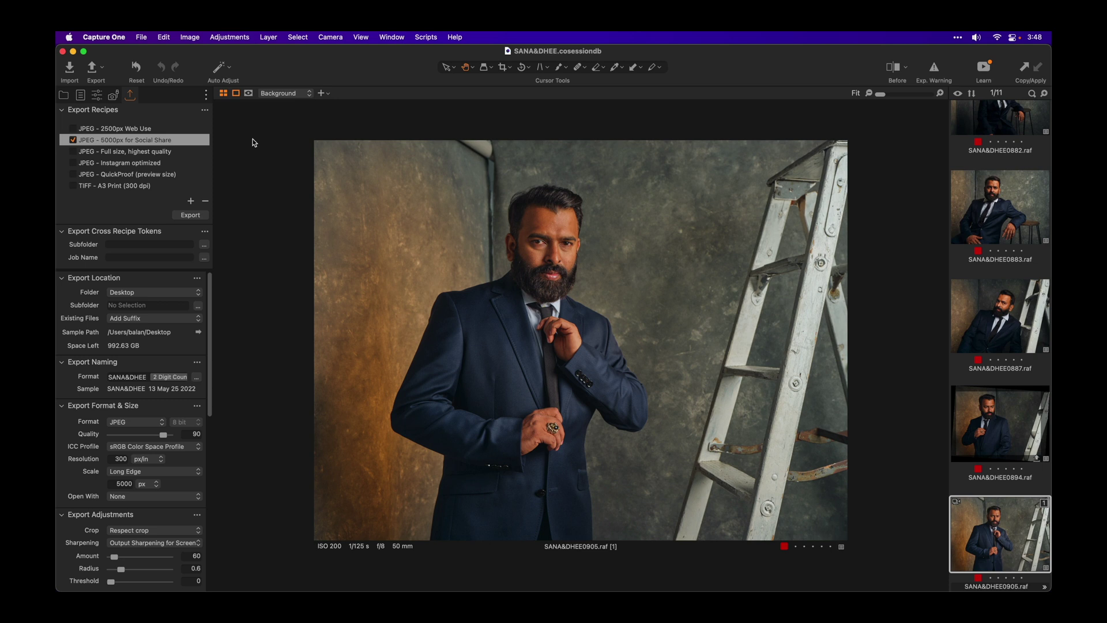
Switch to the Wedding workspace and view its Styles and Exposure tabs.
{"action": "left_click", "coordinate": [394, 38]}
{"action": "mouse_move", "coordinate": [445, 46]}
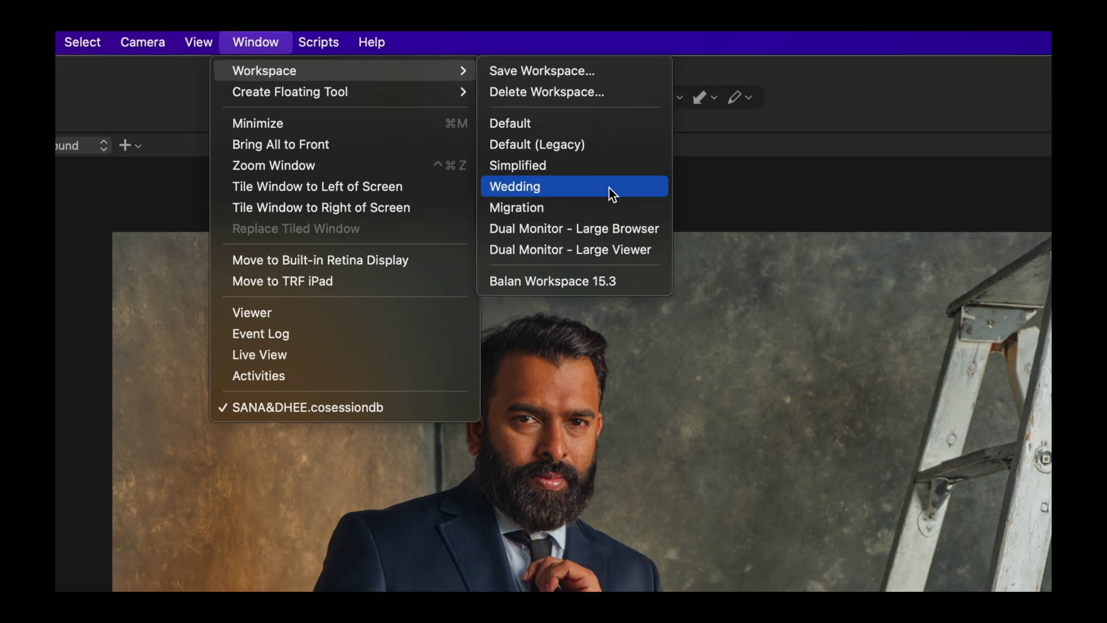
{"action": "left_click", "coordinate": [612, 198]}
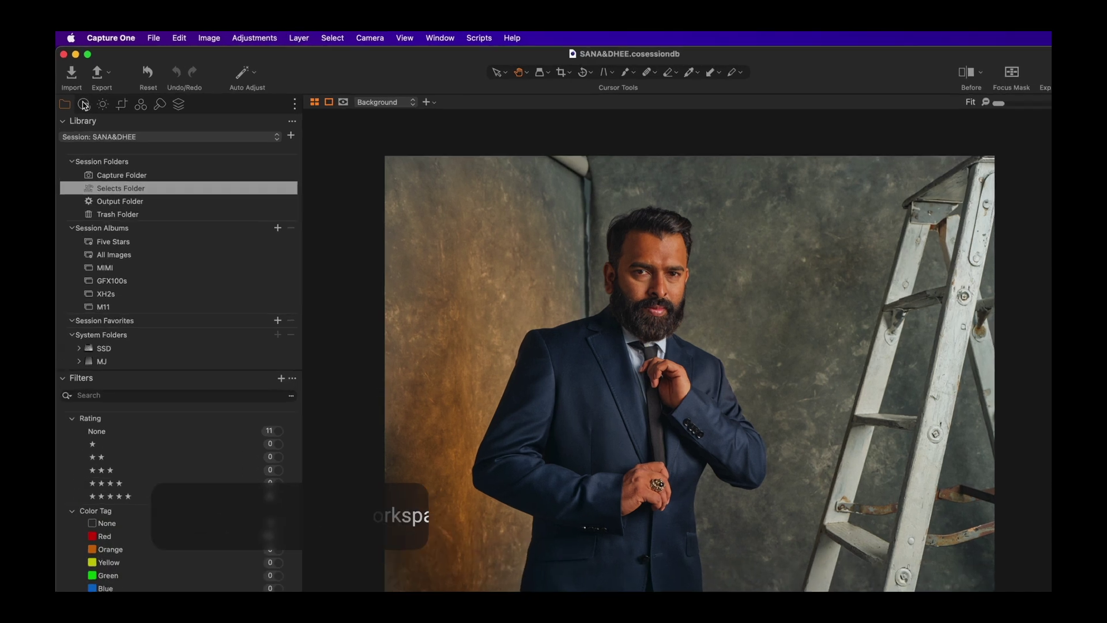
{"action": "left_click", "coordinate": [85, 104]}
{"action": "left_click", "coordinate": [120, 131]}
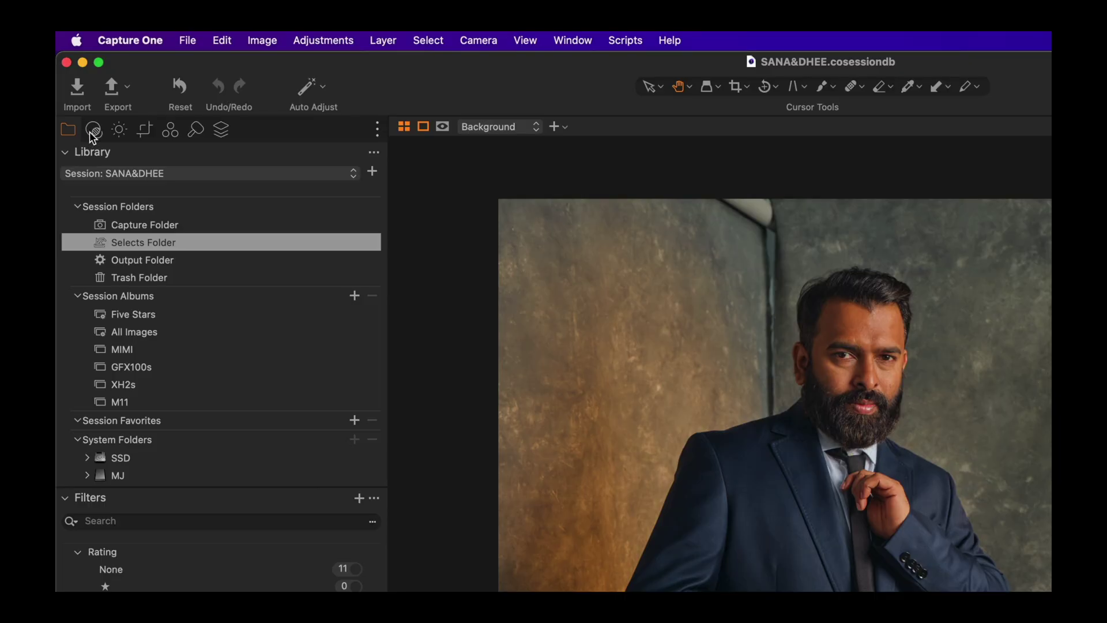
Tour the Exposure, Crop, Color (with Color Balance expanded), Details and Layers tabs.
{"action": "left_click", "coordinate": [92, 134]}
{"action": "left_click", "coordinate": [120, 137]}
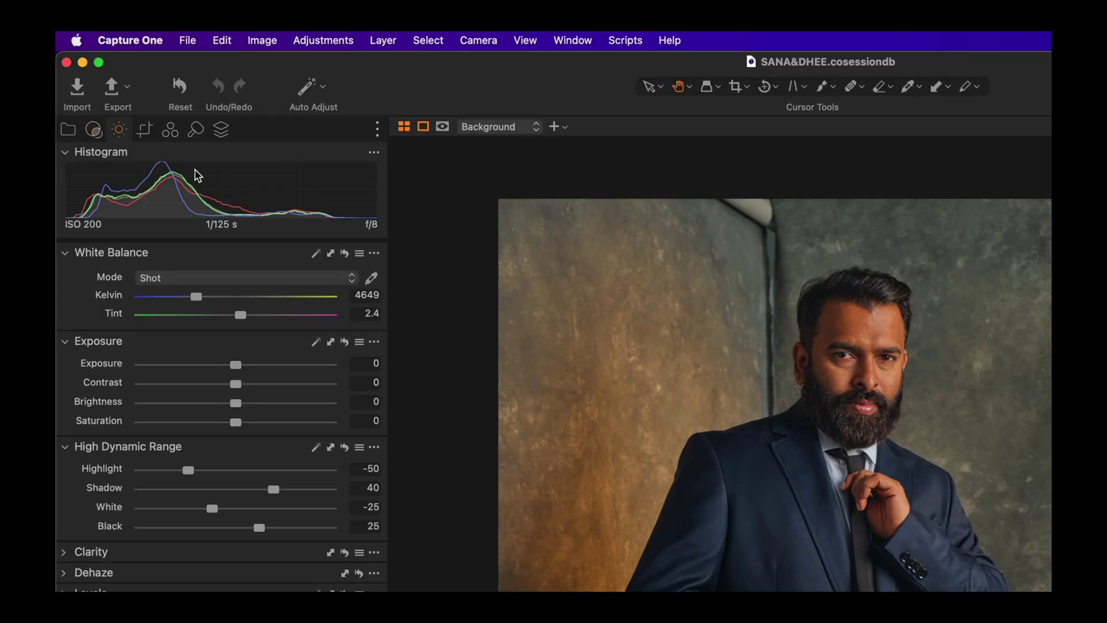
{"action": "left_click", "coordinate": [146, 129]}
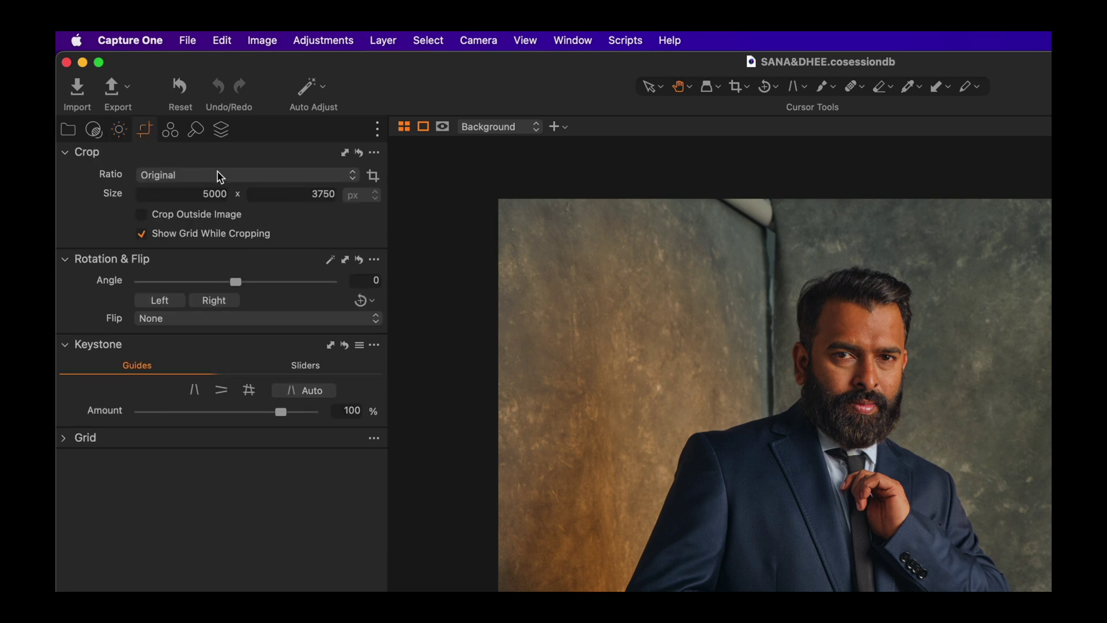
{"action": "left_click", "coordinate": [170, 134]}
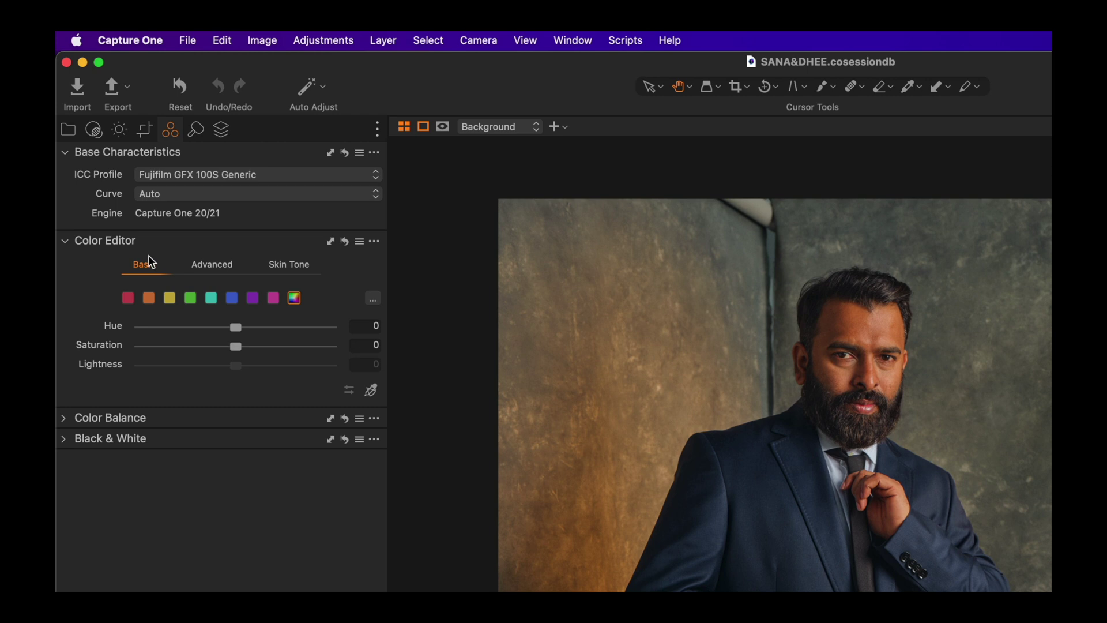
{"action": "left_click", "coordinate": [67, 419]}
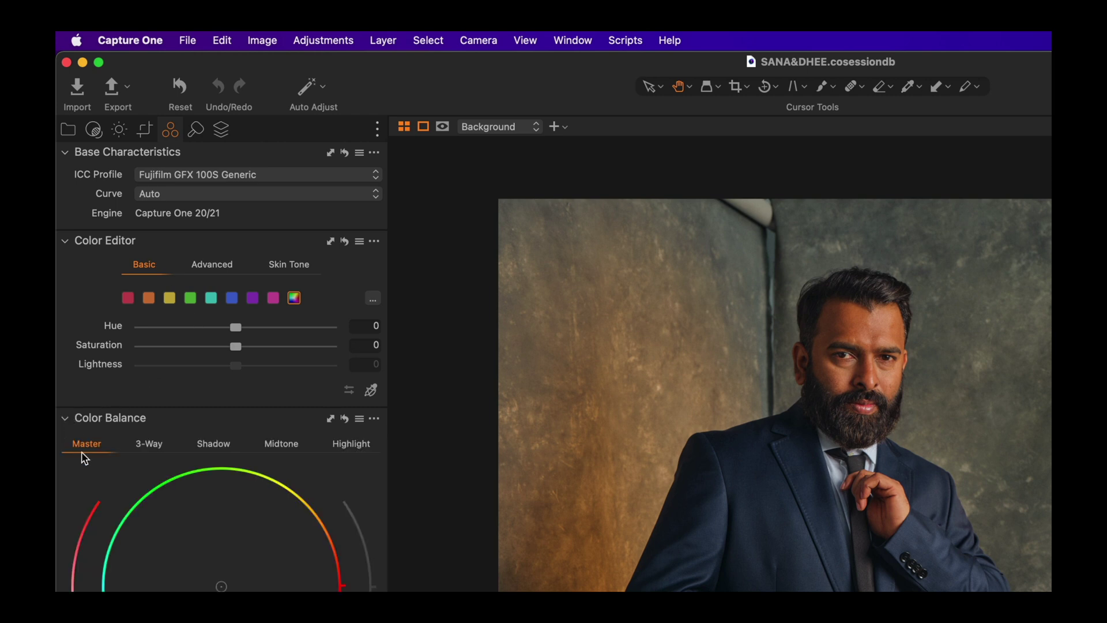
{"action": "left_click", "coordinate": [197, 131]}
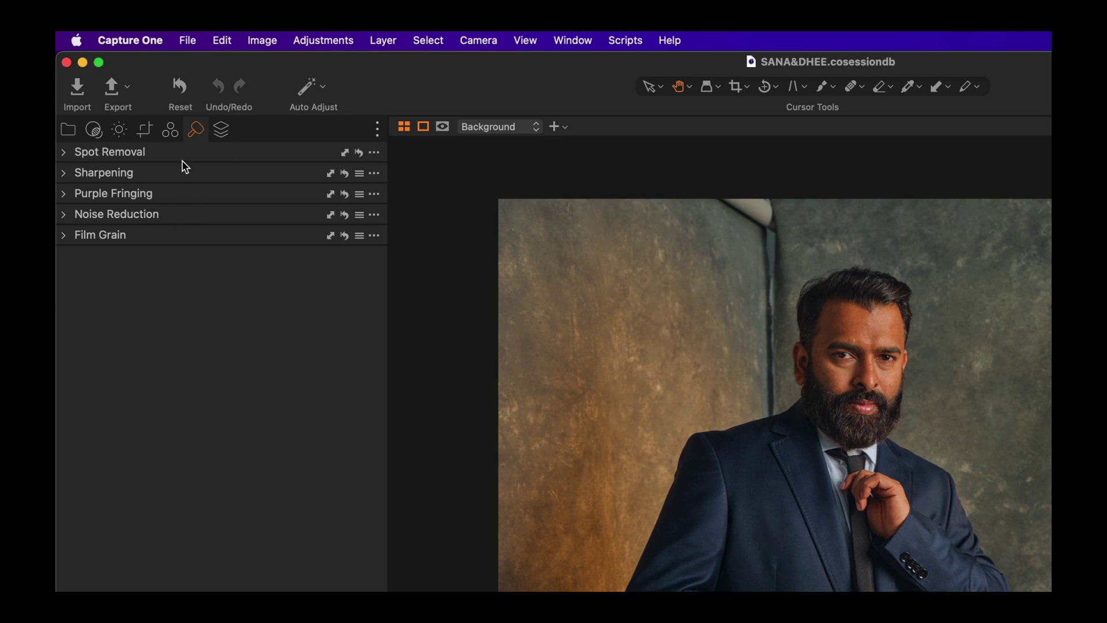
{"action": "left_click", "coordinate": [223, 132]}
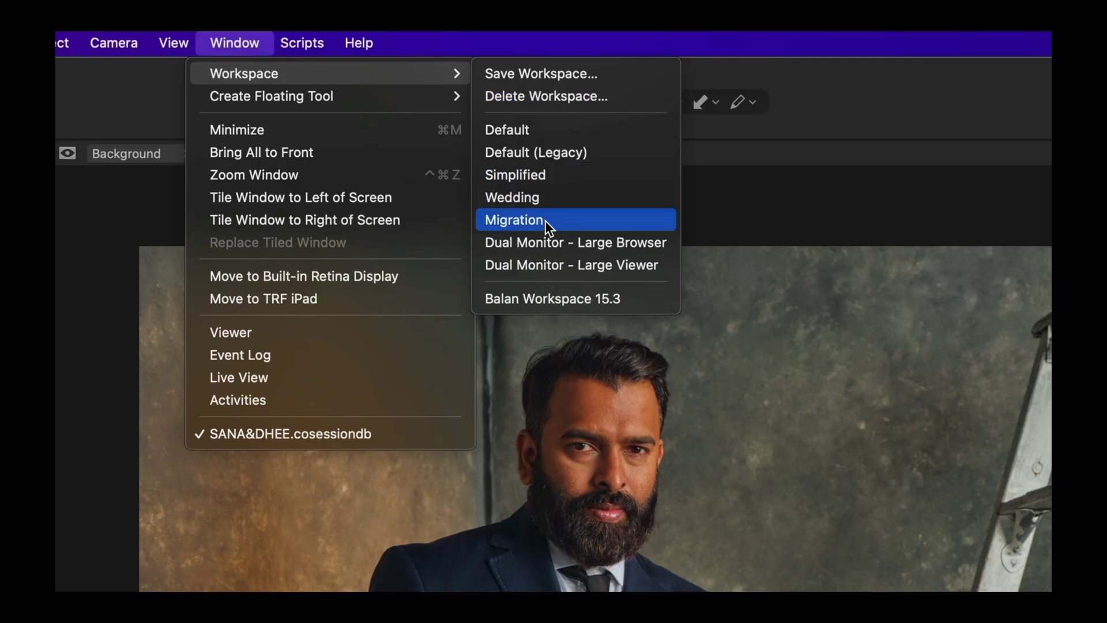
Switch to the Migration workspace and show its Adjustments tab with Layers, White Balance and Exposure.
{"action": "left_click", "coordinate": [544, 220]}
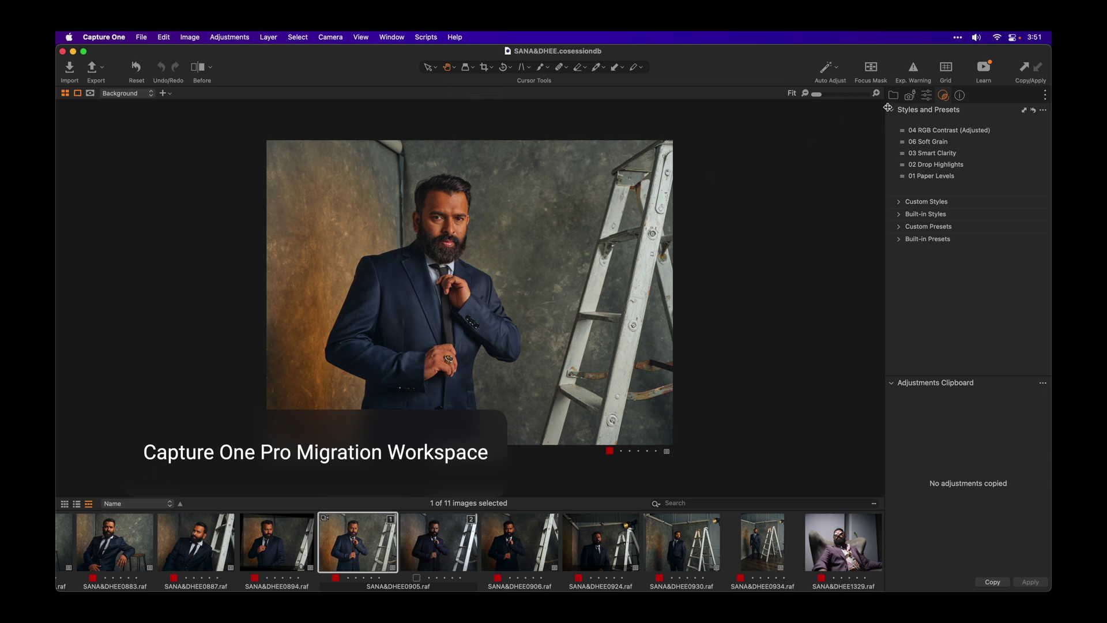
{"action": "left_click", "coordinate": [926, 96]}
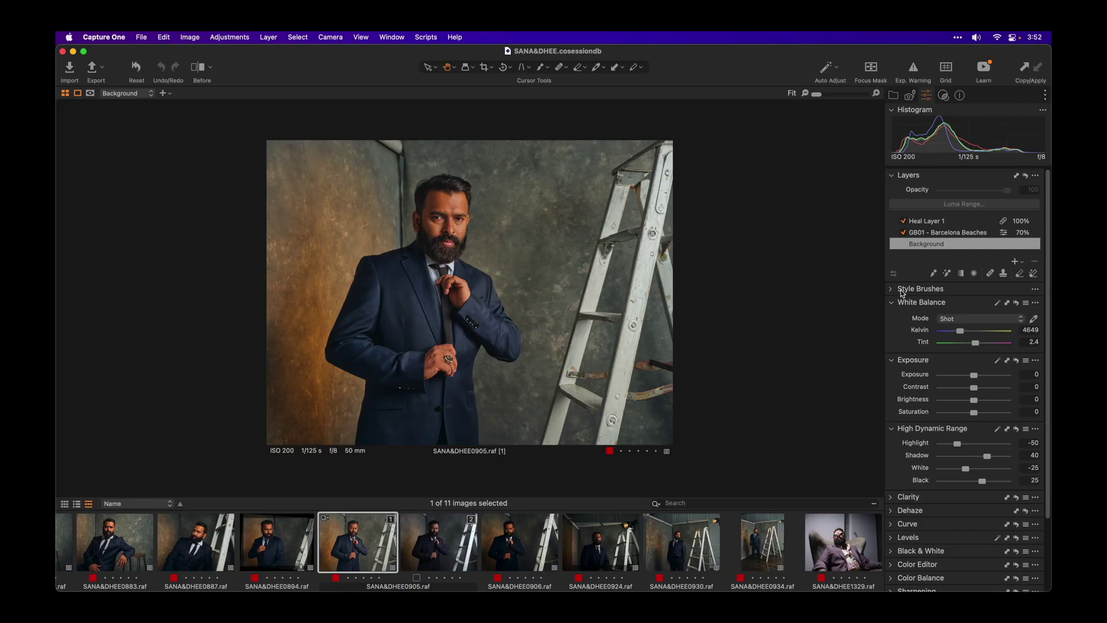
{"action": "mouse_move", "coordinate": [903, 293]}
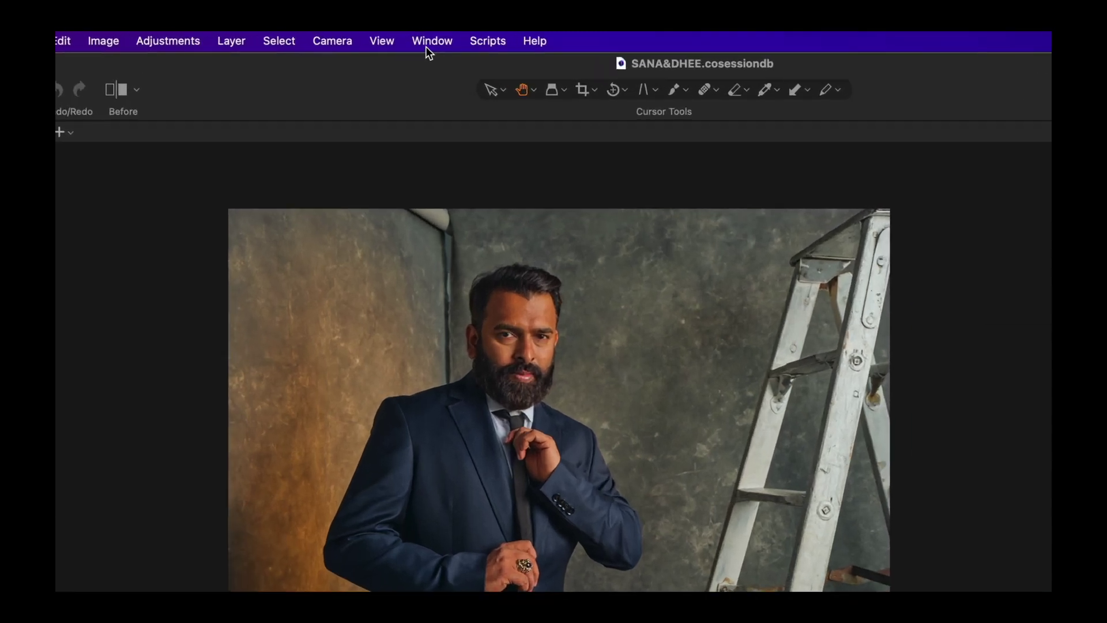
Choose the custom 15.3 workspace at the bottom of the Workspace list.
{"action": "left_click", "coordinate": [392, 37]}
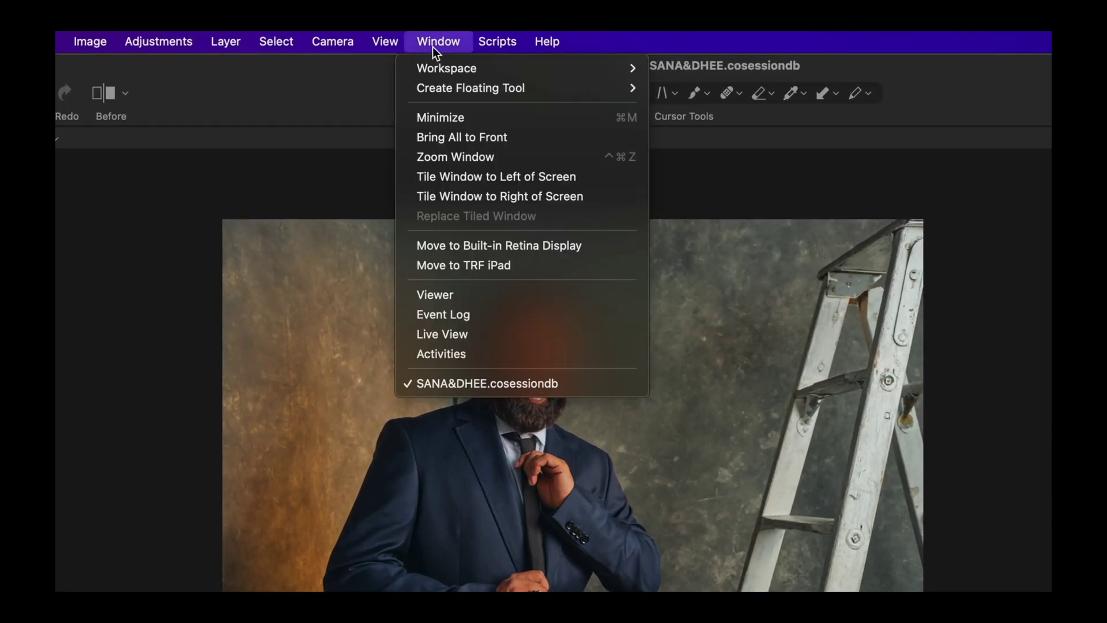
{"action": "mouse_move", "coordinate": [427, 56]}
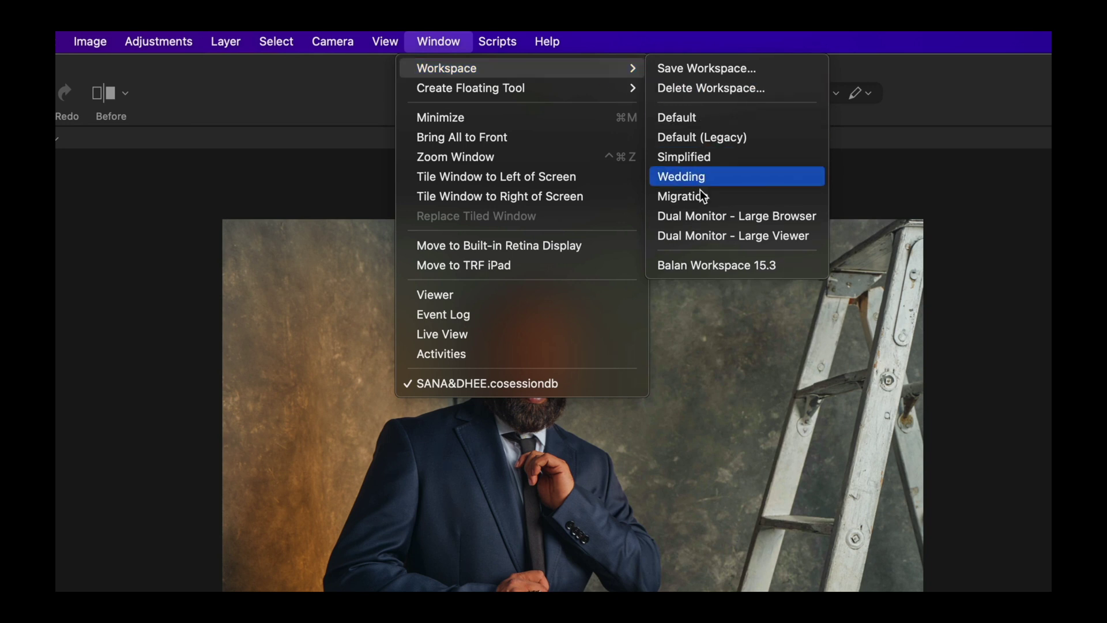
{"action": "left_click", "coordinate": [703, 264]}
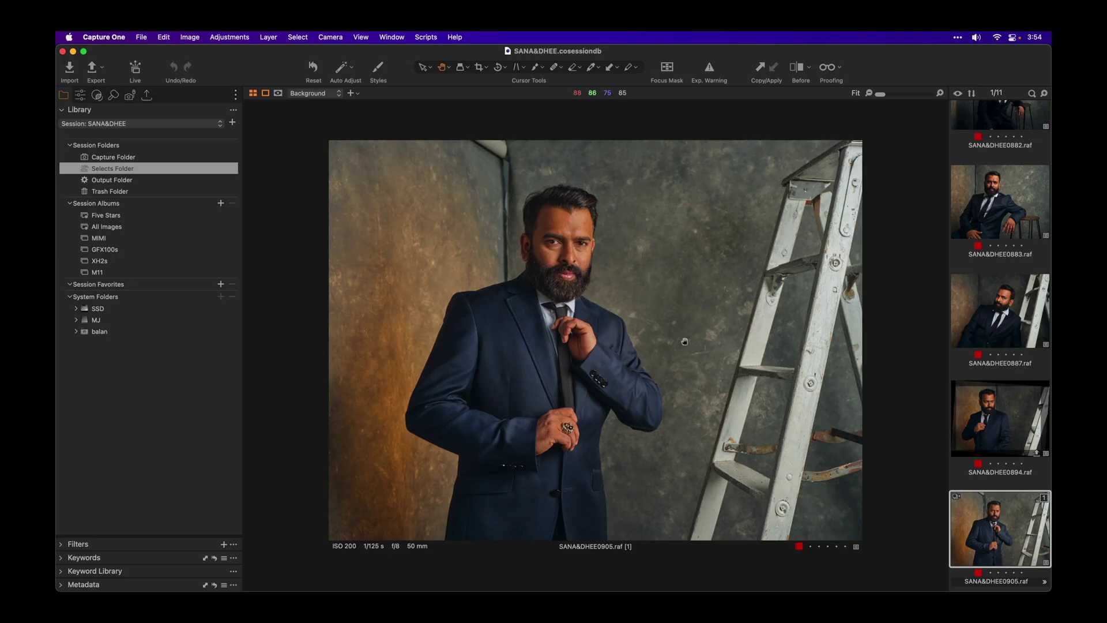
Add the Activities Progress item to the custom workspace's toolbar via Customize Toolbar.
{"action": "left_click", "coordinate": [354, 94]}
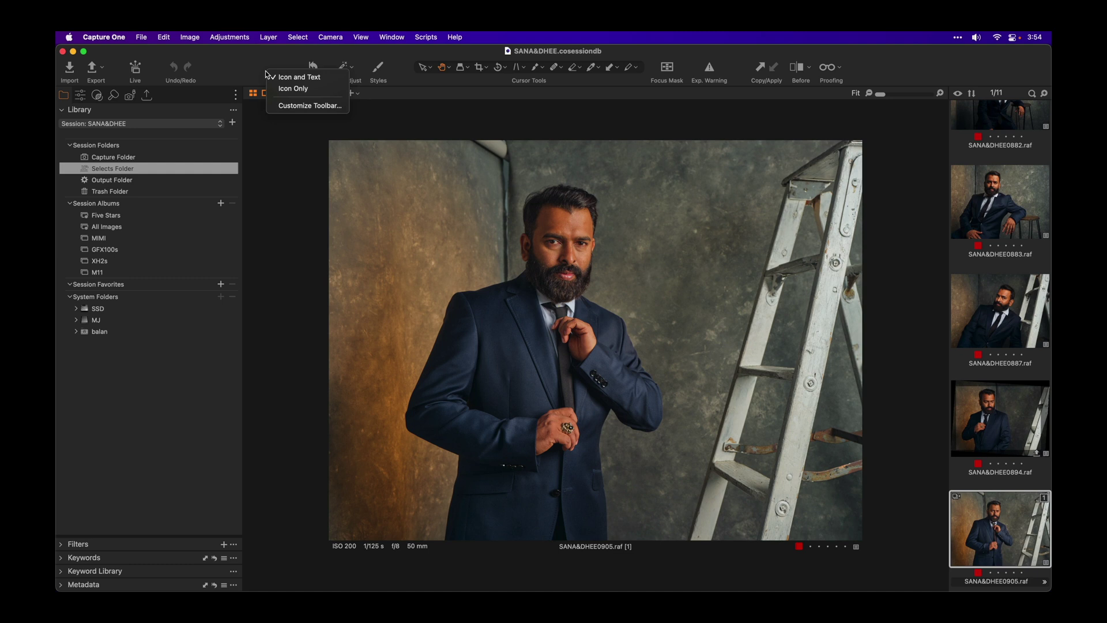
{"action": "left_click", "coordinate": [292, 109]}
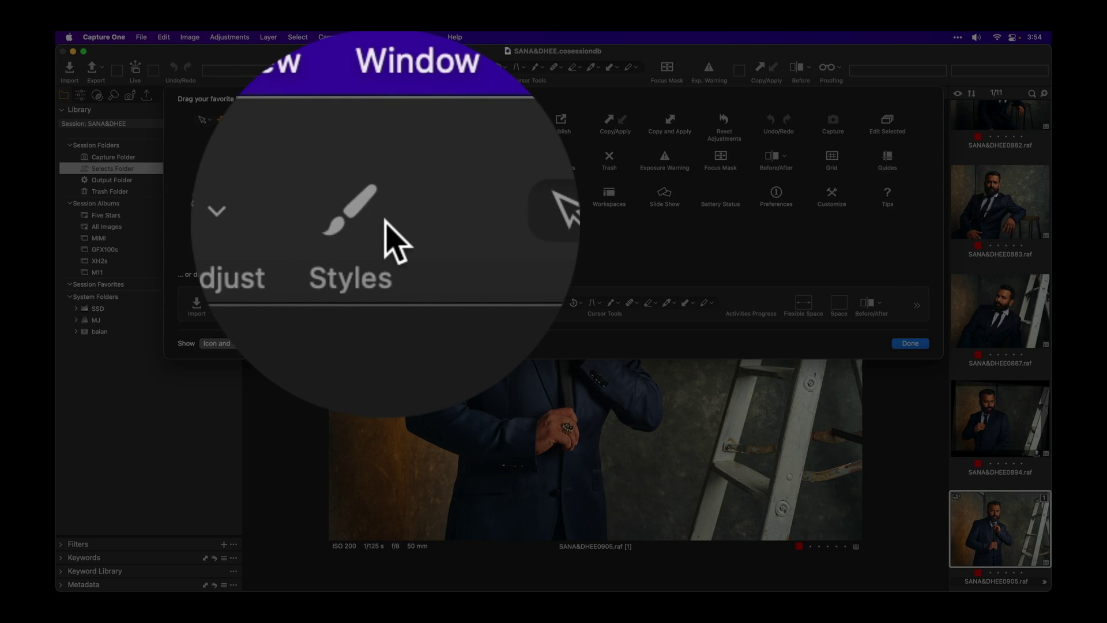
{"action": "mouse_move", "coordinate": [407, 217]}
{"action": "left_mouse_down"}
{"action": "mouse_move", "coordinate": [408, 202]}
{"action": "mouse_move", "coordinate": [395, 227]}
{"action": "left_mouse_up"}
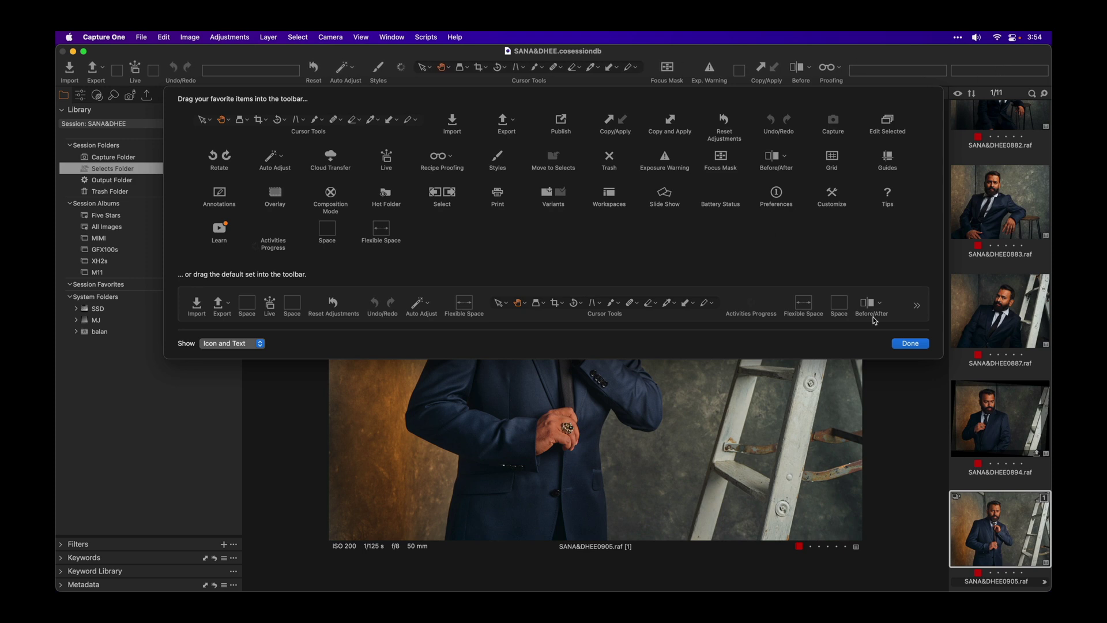
{"action": "key", "text": "Return"}
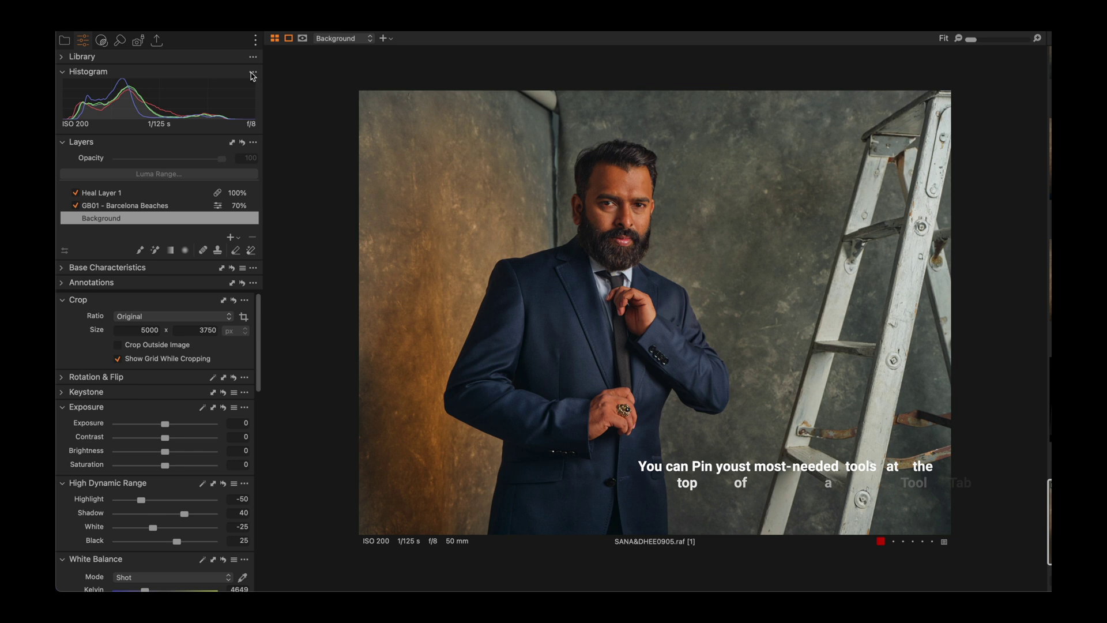
{"action": "left_click", "coordinate": [254, 73]}
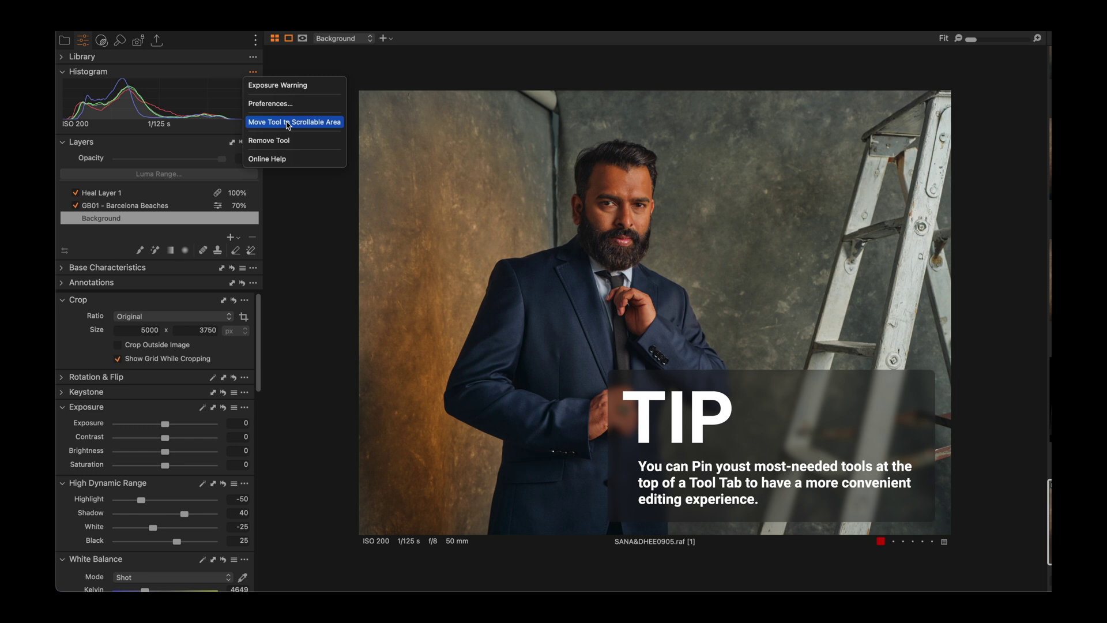
{"action": "left_click", "coordinate": [247, 93]}
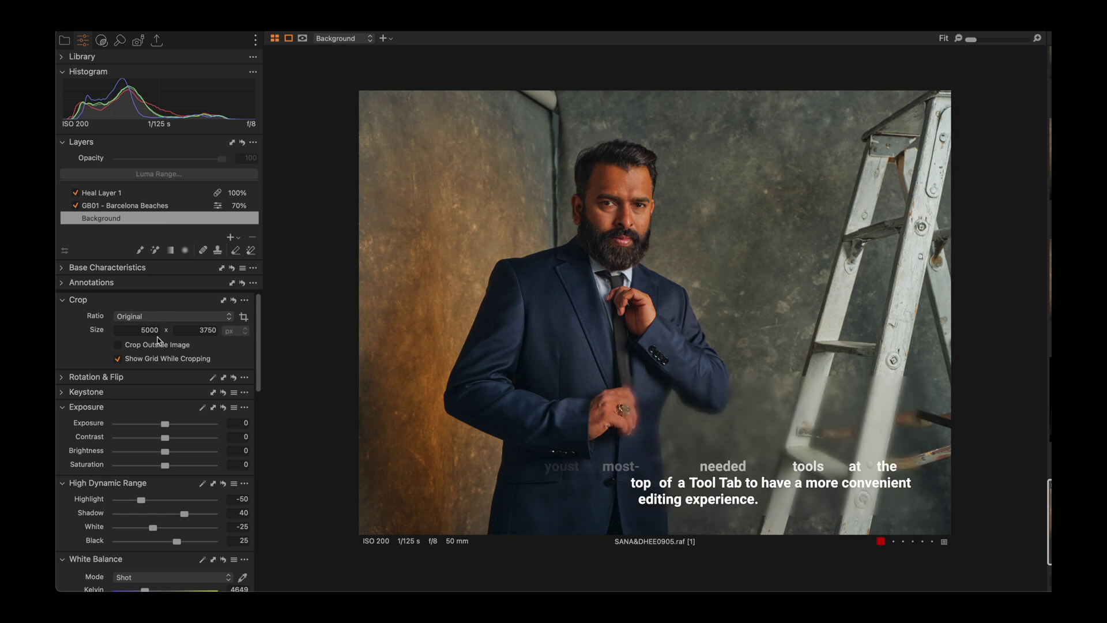
{"action": "scroll", "coordinate": [154, 444], "scroll_direction": "down", "scroll_amount": 10}
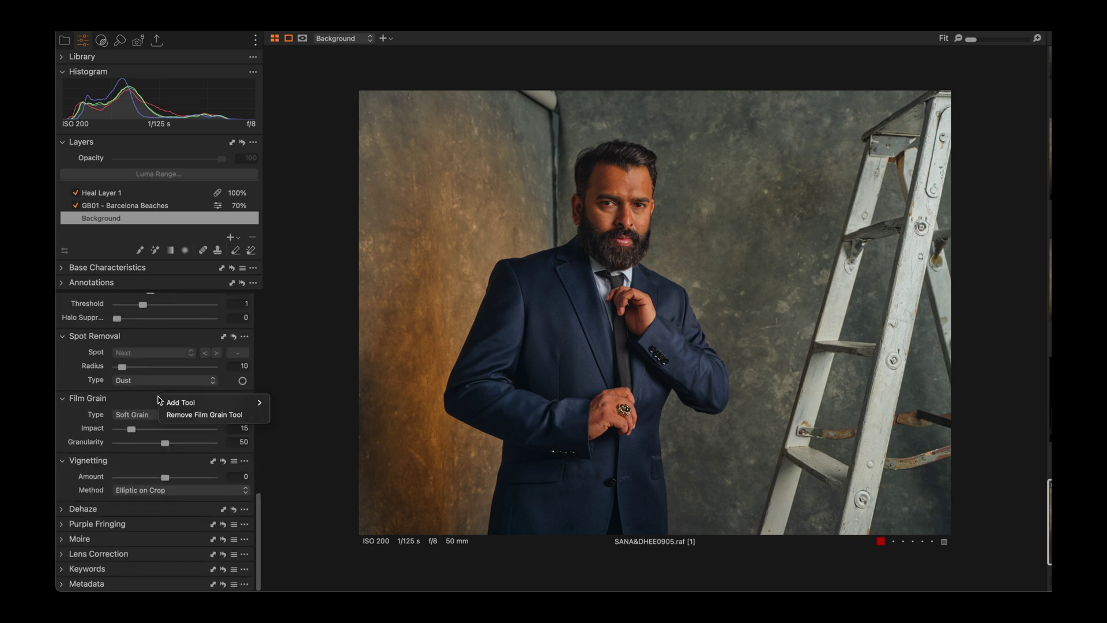
{"action": "mouse_move", "coordinate": [179, 405]}
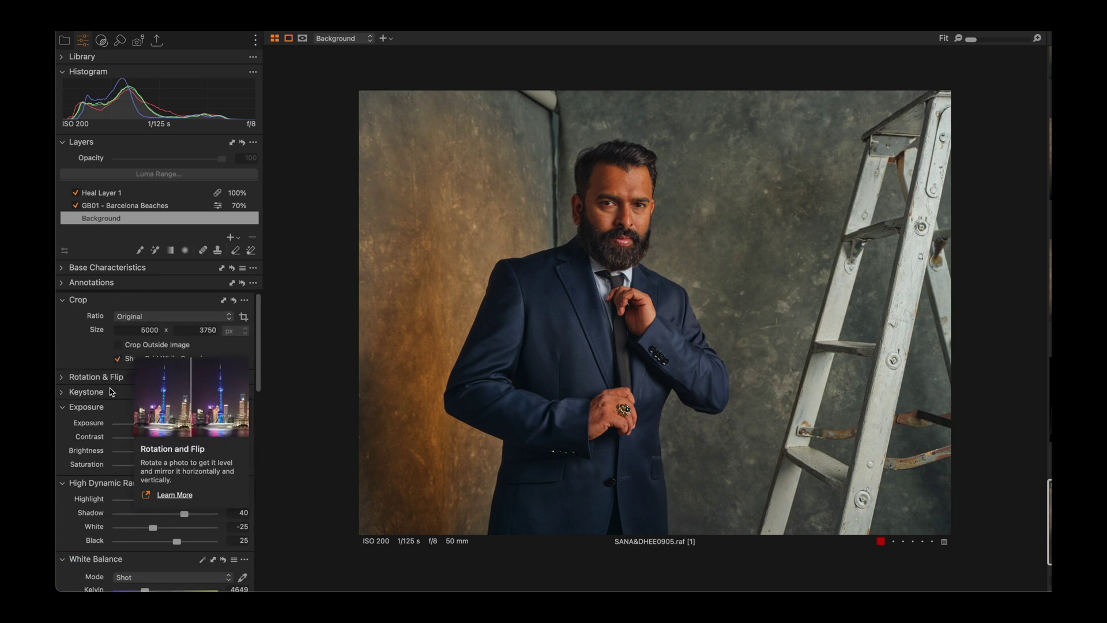
{"action": "scroll", "coordinate": [100, 416], "scroll_direction": "down", "scroll_amount": 3}
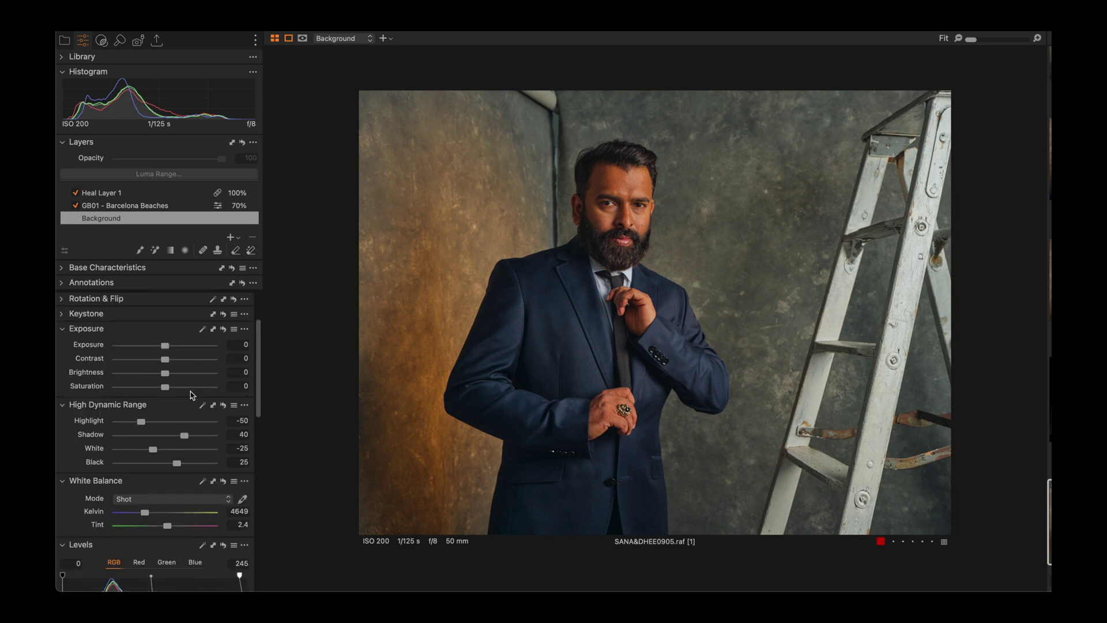
{"action": "scroll", "coordinate": [99, 406], "scroll_direction": "down", "scroll_amount": 2}
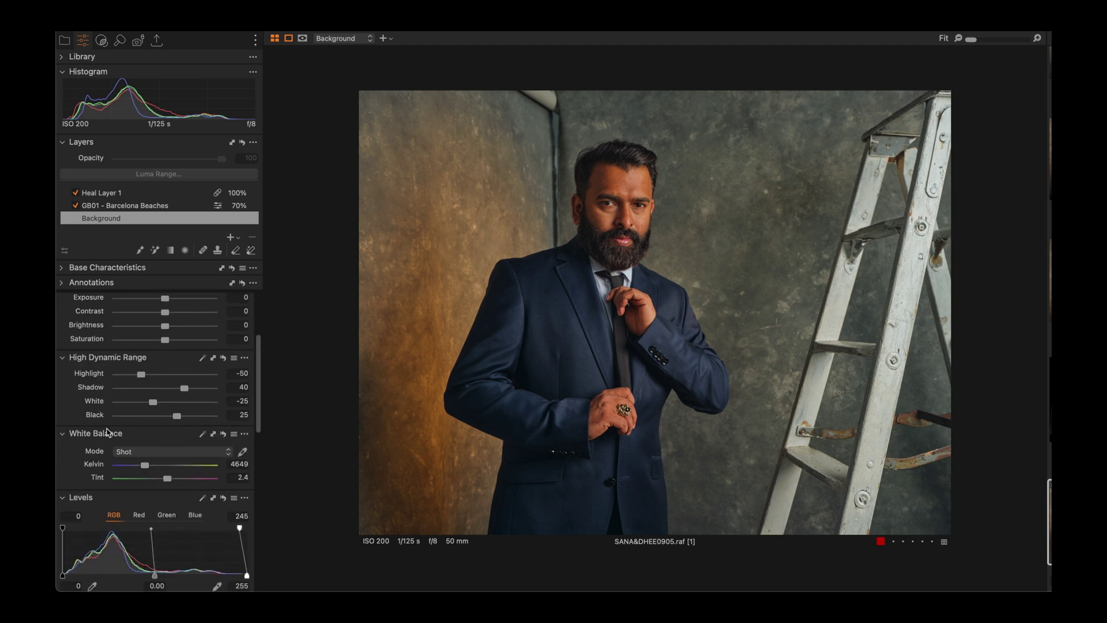
{"action": "scroll", "coordinate": [103, 412], "scroll_direction": "down", "scroll_amount": 3}
{"action": "scroll", "coordinate": [104, 417], "scroll_direction": "down", "scroll_amount": 5}
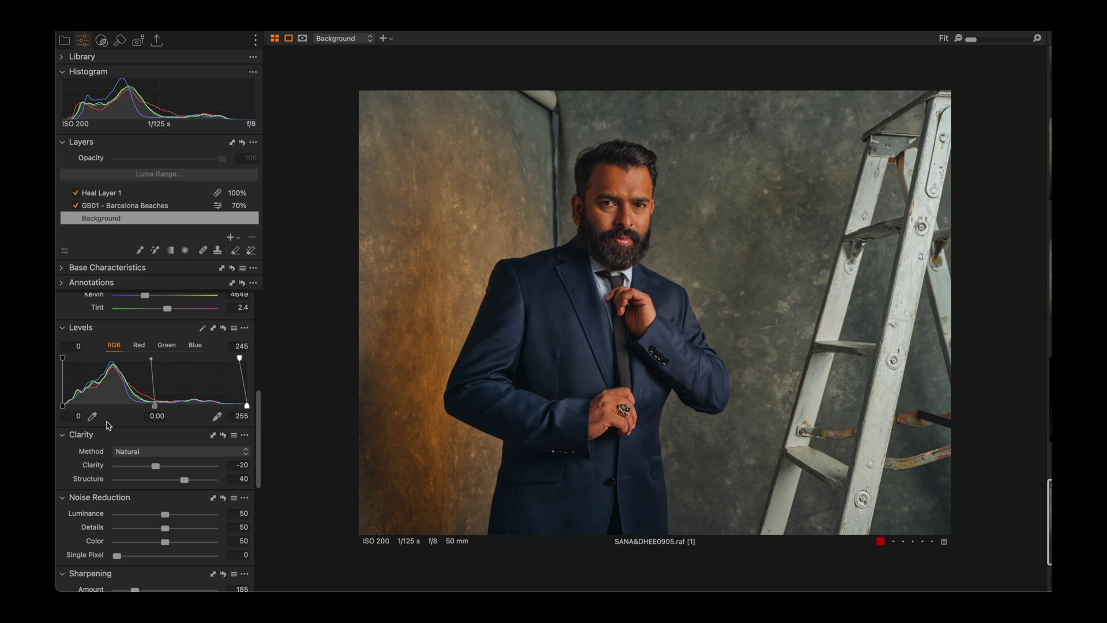
{"action": "scroll", "coordinate": [99, 446], "scroll_direction": "down", "scroll_amount": 4}
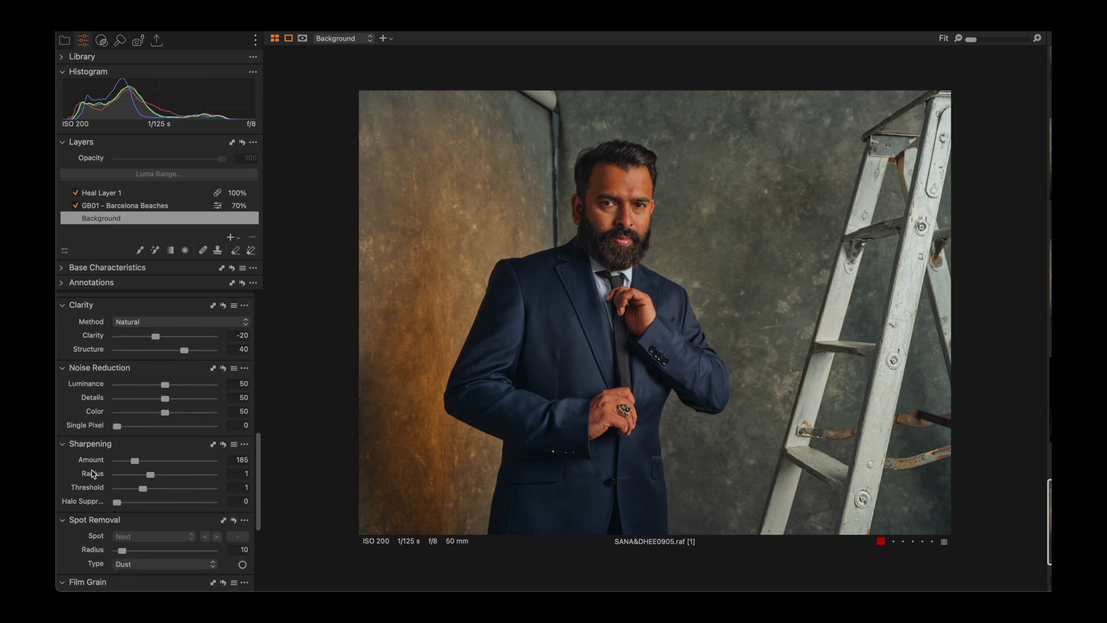
{"action": "scroll", "coordinate": [94, 474], "scroll_direction": "down", "scroll_amount": 5}
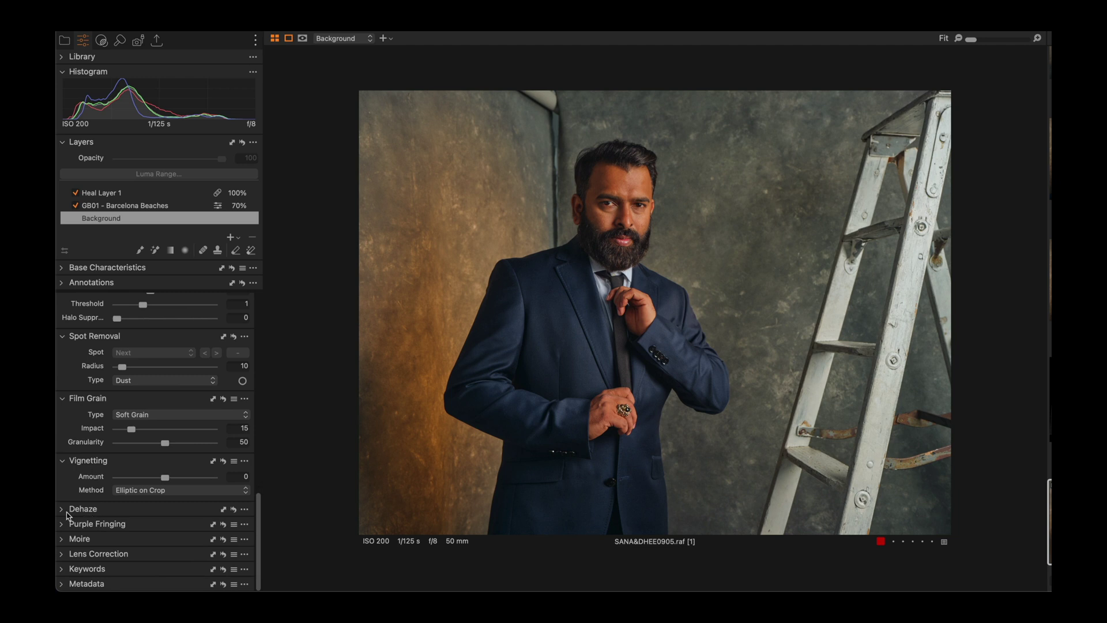
{"action": "mouse_move", "coordinate": [110, 525]}
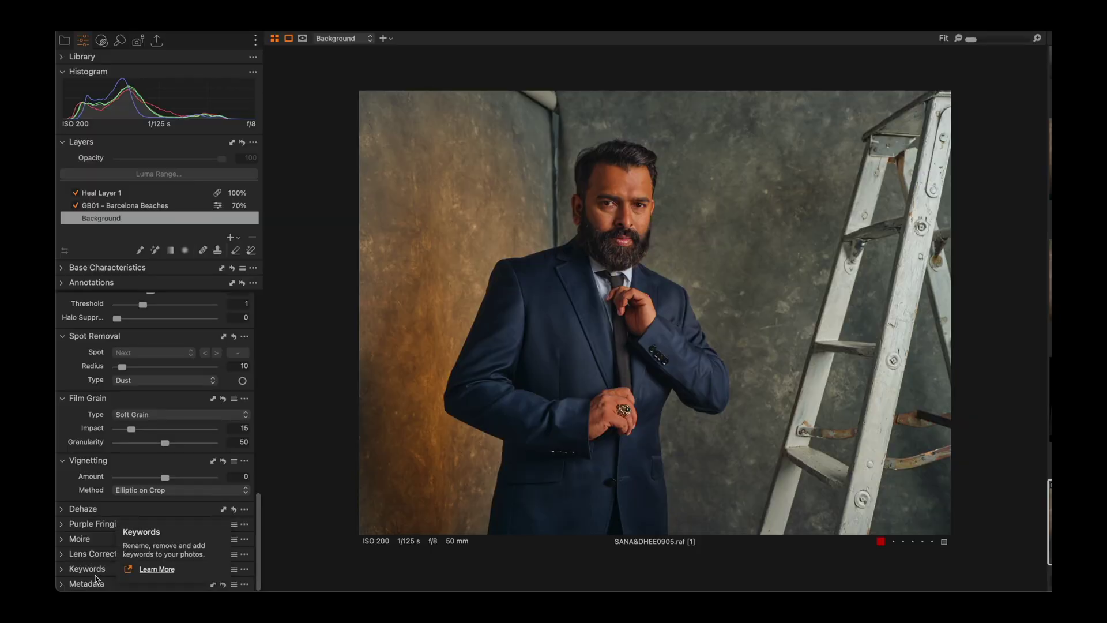
{"action": "scroll", "coordinate": [139, 472], "scroll_direction": "up", "scroll_amount": 10}
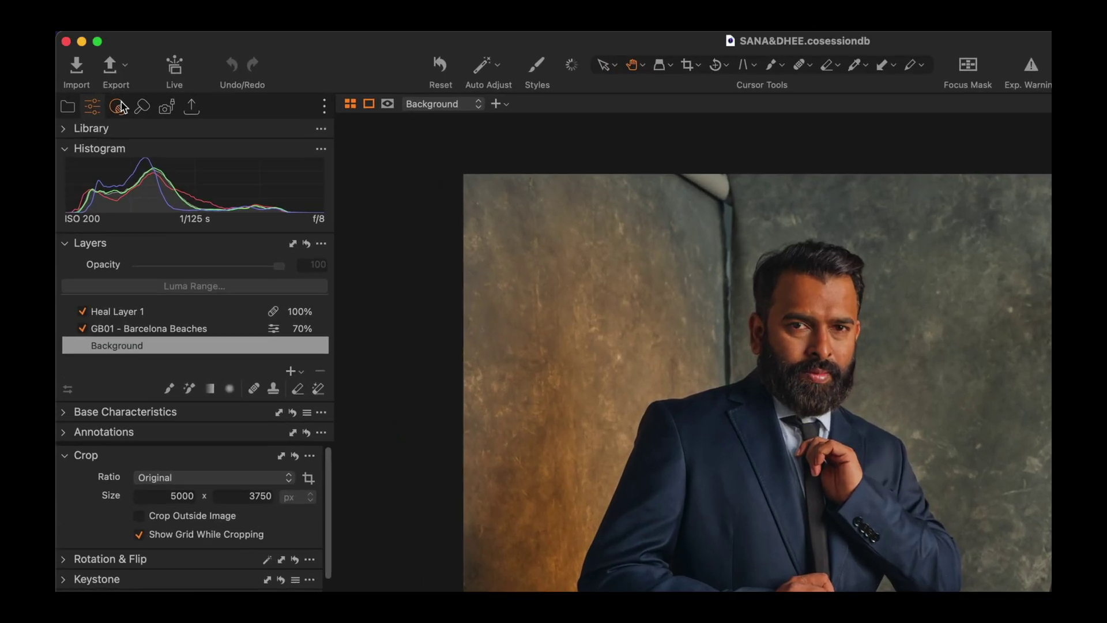
Show Styles with Custom Styles, BALAN WORKFLOW and BALAN STYLES expanded, previewing GB03 - Mumbai Sun.
{"action": "left_click", "coordinate": [118, 106]}
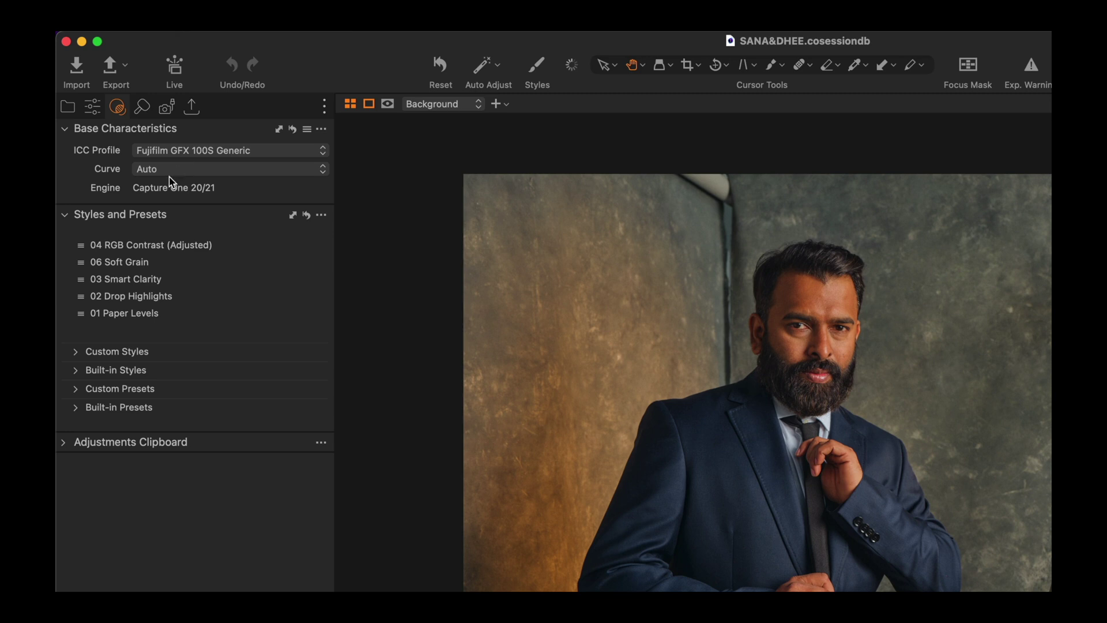
{"action": "left_click", "coordinate": [74, 349]}
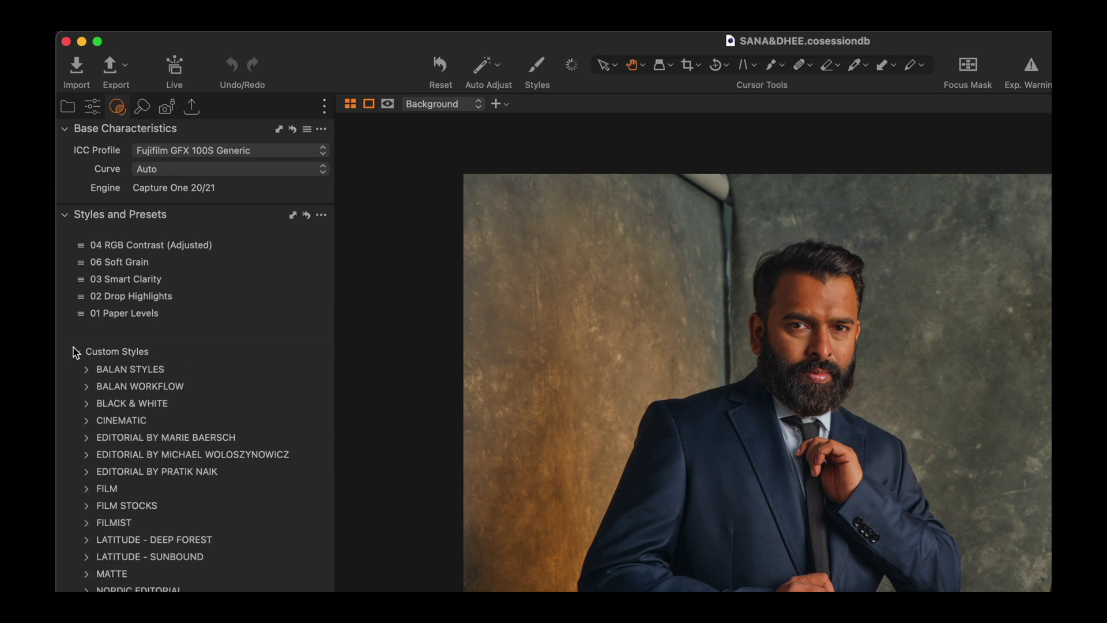
{"action": "left_click", "coordinate": [87, 388]}
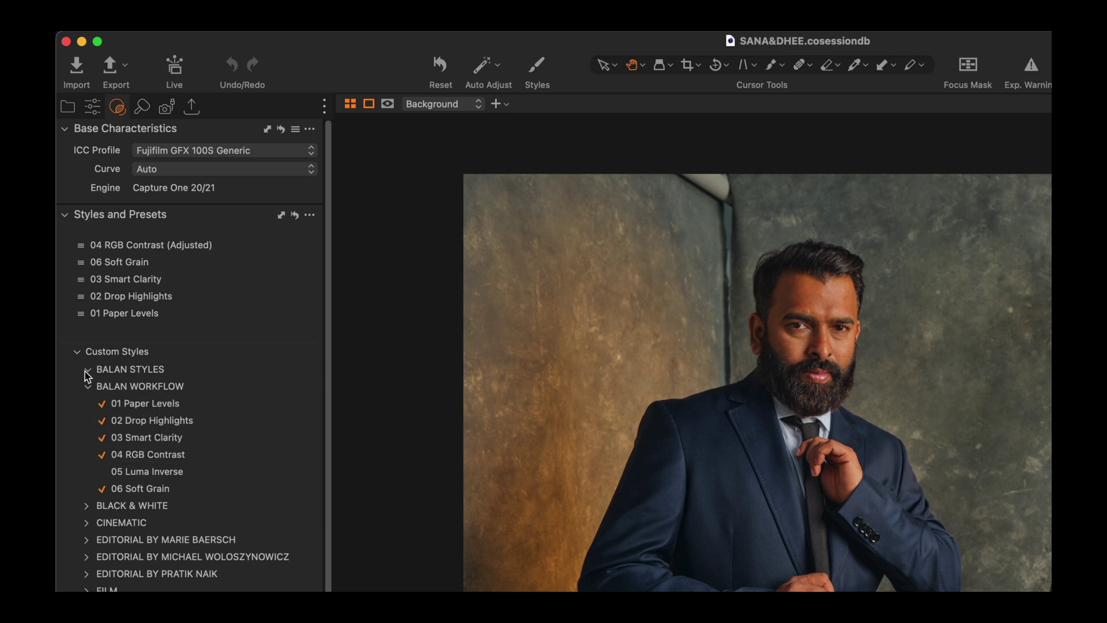
{"action": "left_click", "coordinate": [87, 369]}
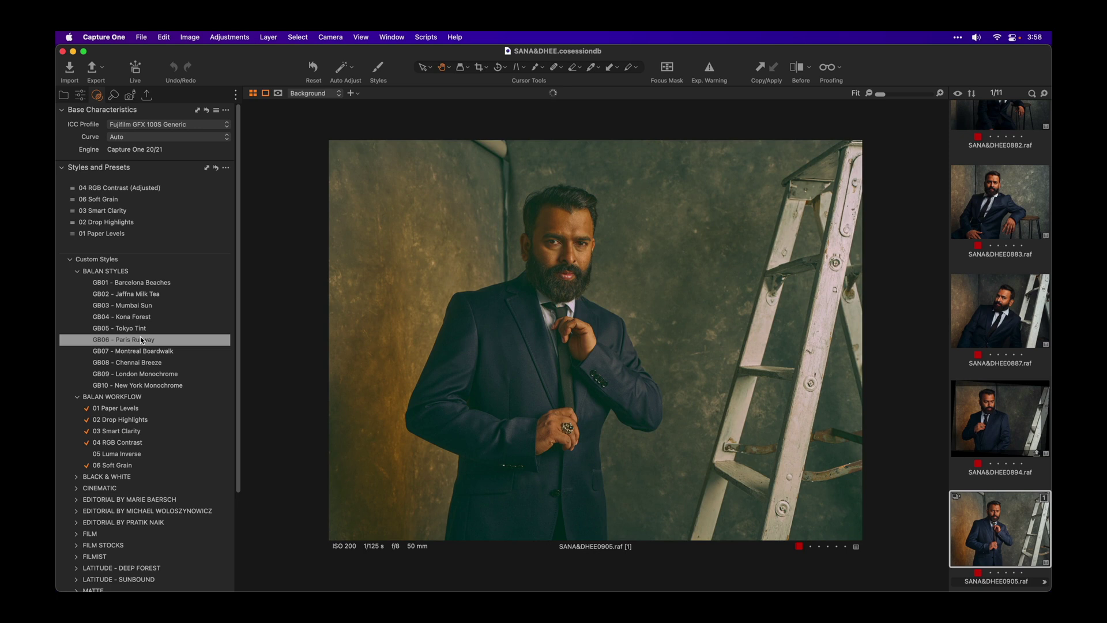
{"action": "left_click", "coordinate": [144, 306]}
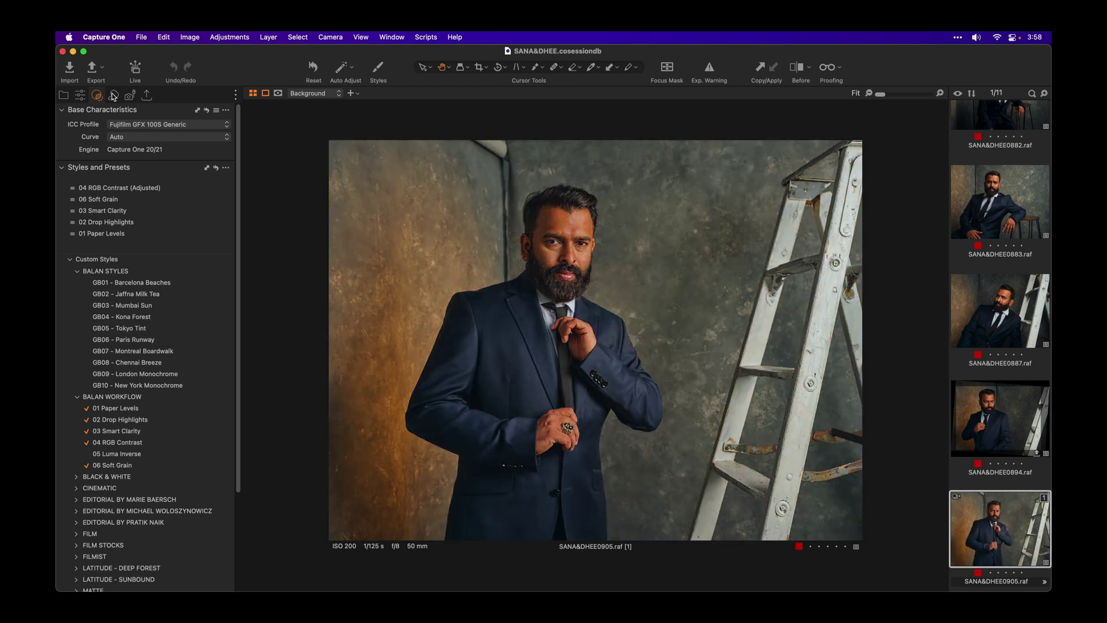
Switch to the custom Curve tab and scroll through its Histogram, Layers and Curve tools.
{"action": "left_click", "coordinate": [114, 96]}
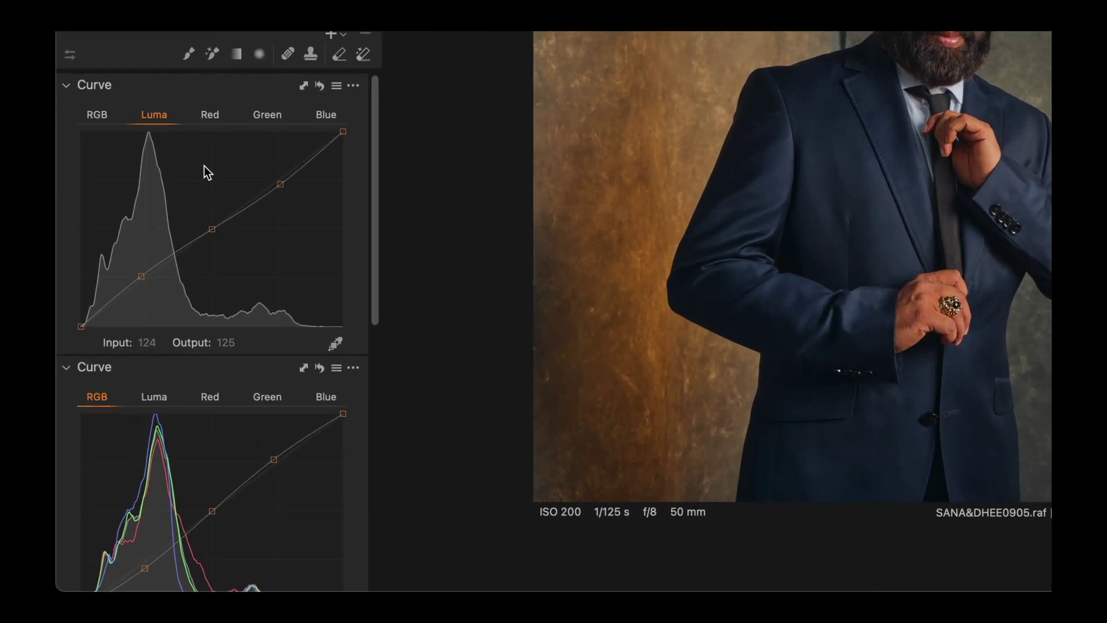
{"action": "scroll", "coordinate": [141, 352], "scroll_direction": "down", "scroll_amount": 1}
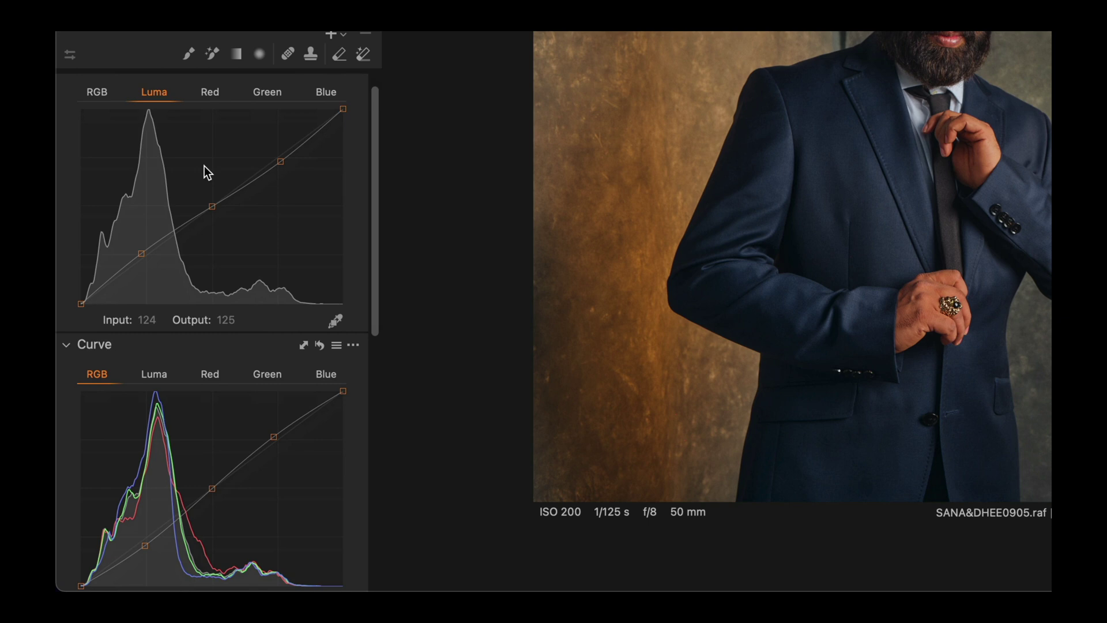
{"action": "scroll", "coordinate": [223, 174], "scroll_direction": "down", "scroll_amount": 5}
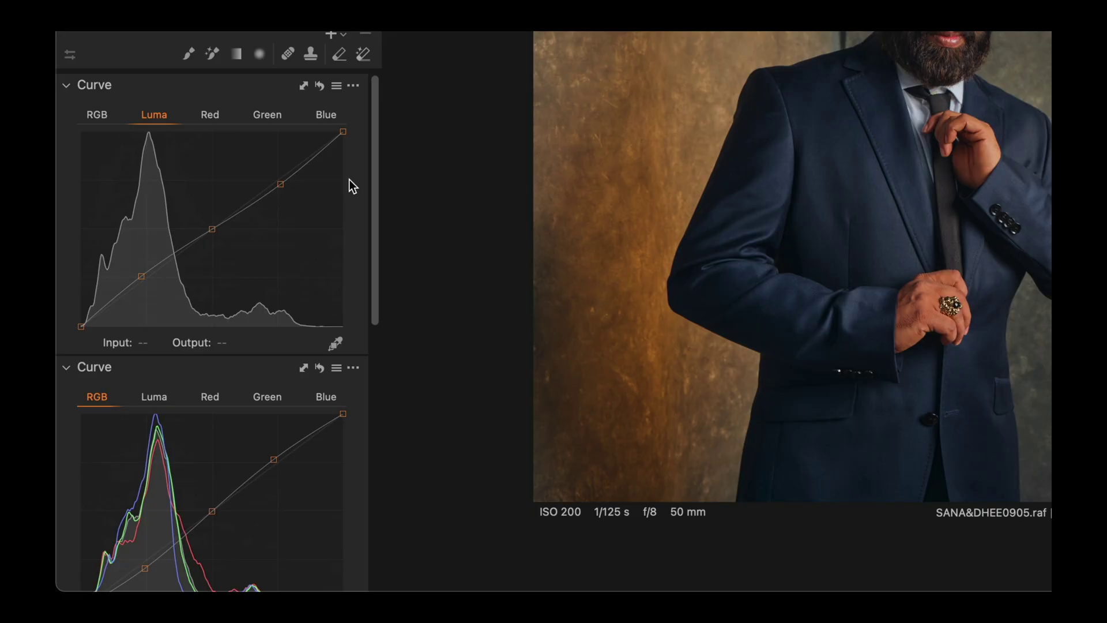
{"action": "scroll", "coordinate": [348, 185], "scroll_direction": "down", "scroll_amount": 1}
{"action": "scroll", "coordinate": [217, 323], "scroll_direction": "down", "scroll_amount": 3}
{"action": "scroll", "coordinate": [271, 351], "scroll_direction": "up", "scroll_amount": 2}
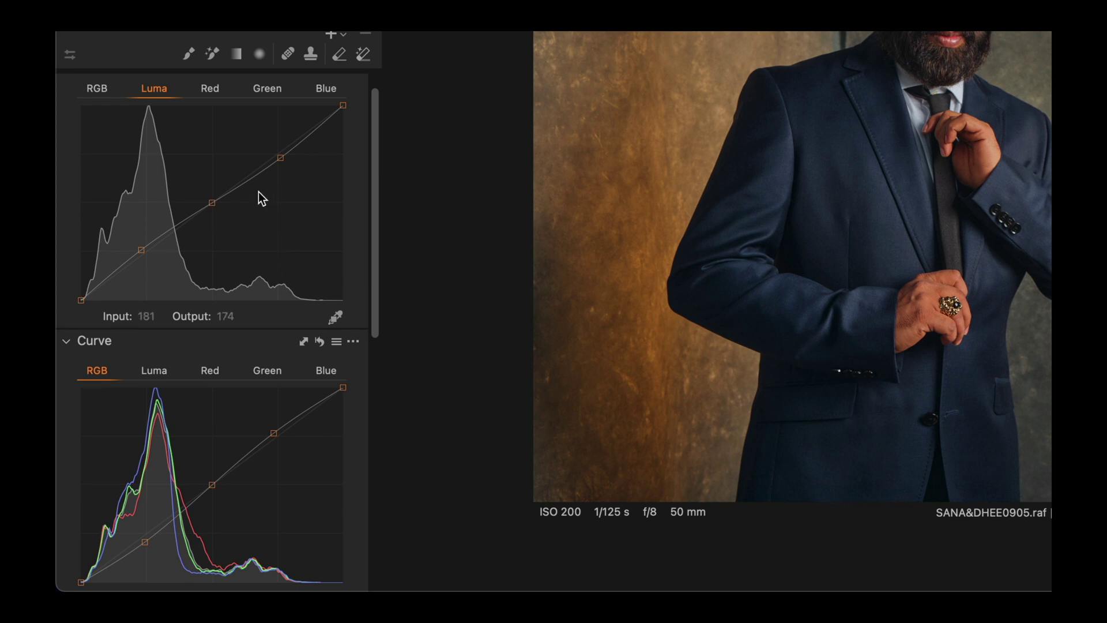
{"action": "scroll", "coordinate": [261, 201], "scroll_direction": "down", "scroll_amount": 4}
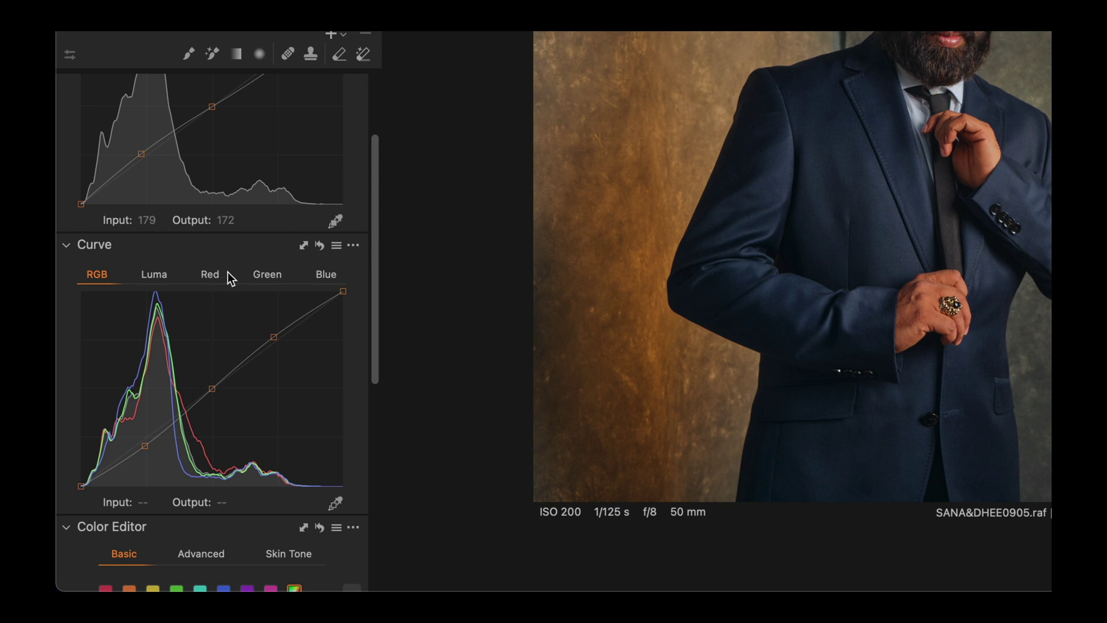
View the Green, Blue and Red channel curves, then return to the combined RGB curve.
{"action": "left_click", "coordinate": [291, 282]}
{"action": "left_click", "coordinate": [316, 281]}
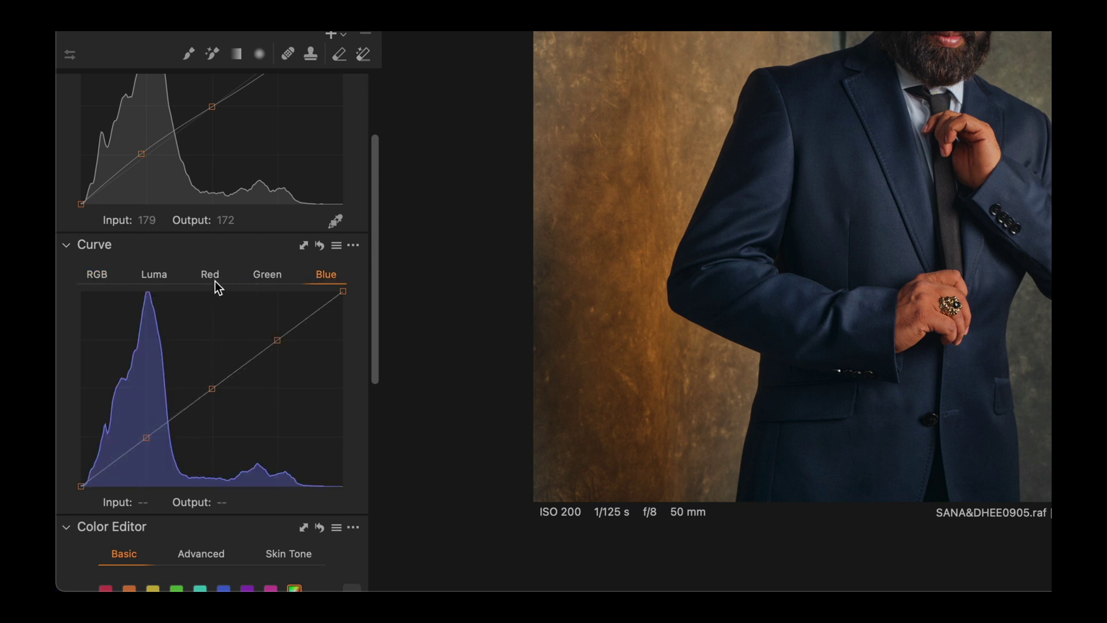
{"action": "left_click", "coordinate": [215, 281]}
{"action": "left_click", "coordinate": [100, 277]}
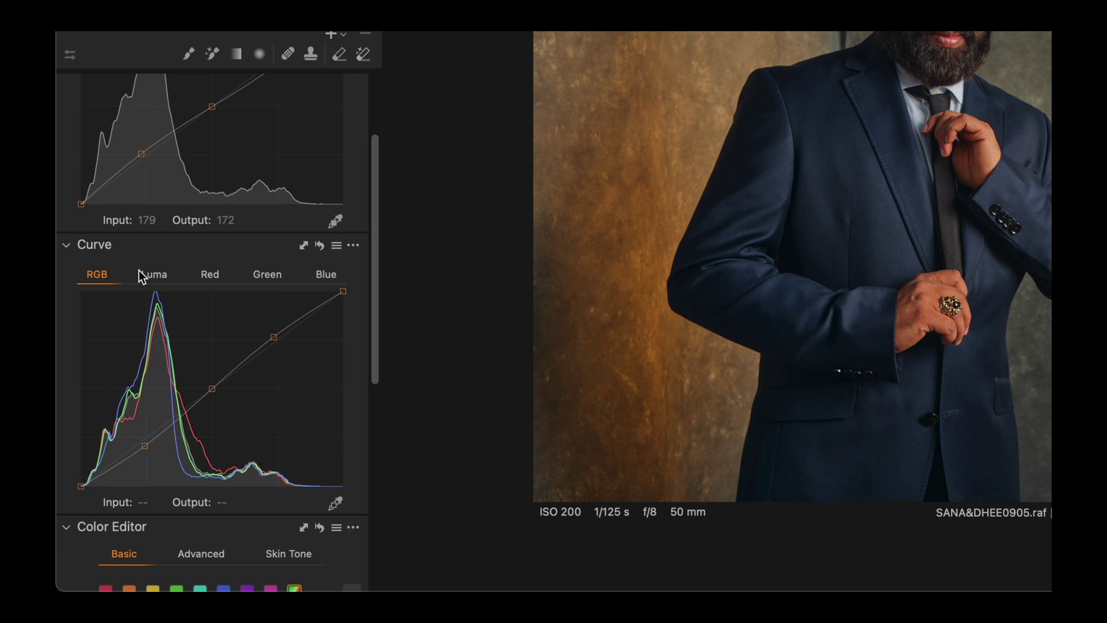
{"action": "scroll", "coordinate": [227, 317], "scroll_direction": "down", "scroll_amount": 5}
{"action": "scroll", "coordinate": [230, 322], "scroll_direction": "down", "scroll_amount": 5}
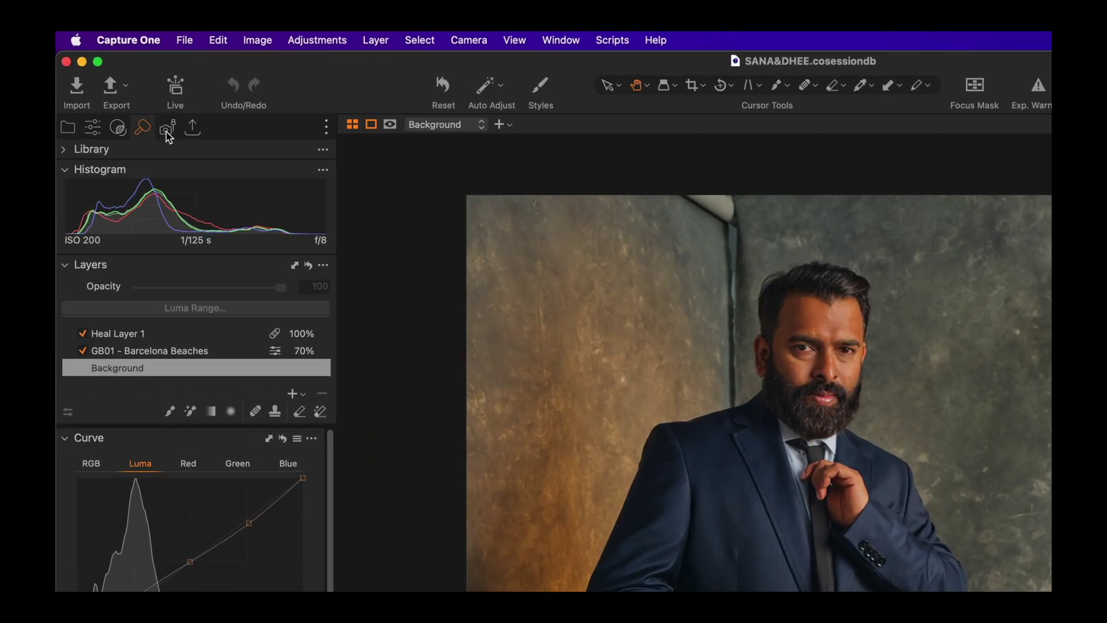
Show the Capture tools, then the Export tab with the JPEG - 5000px for Social Share recipe.
{"action": "left_click", "coordinate": [168, 131]}
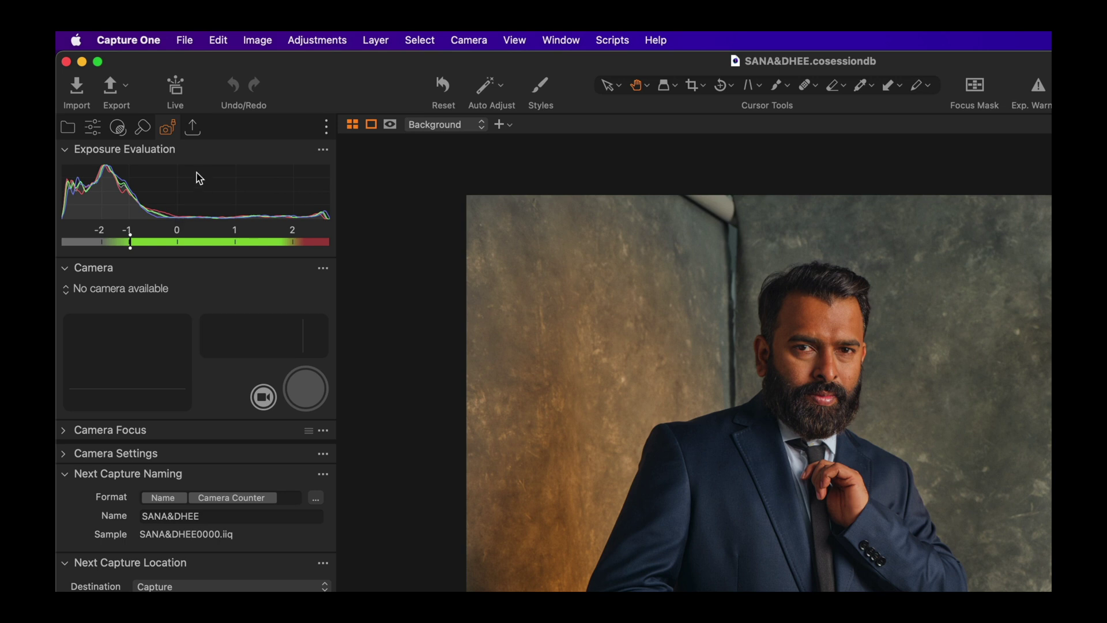
{"action": "left_click", "coordinate": [193, 127]}
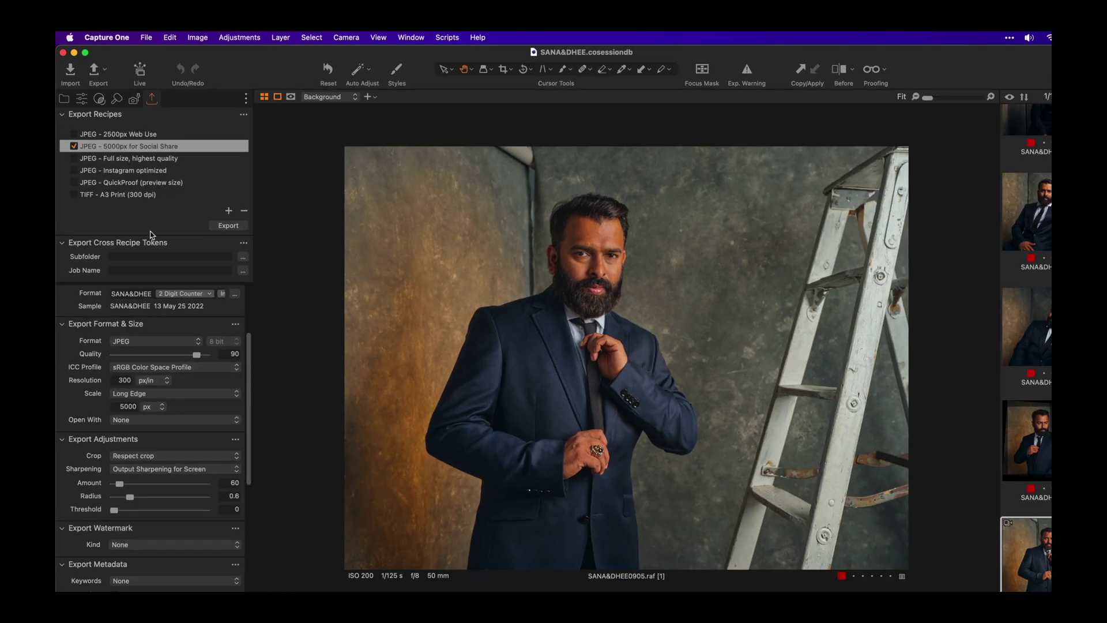